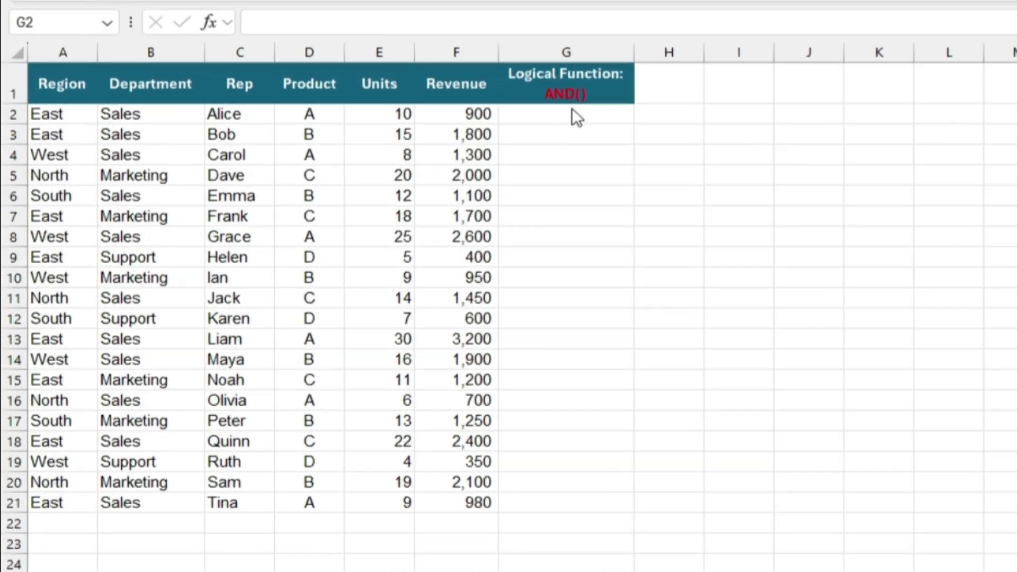
- Enter =AND(B2="Sales",F2>1000) in G2 and fill it down column G
text(=a)
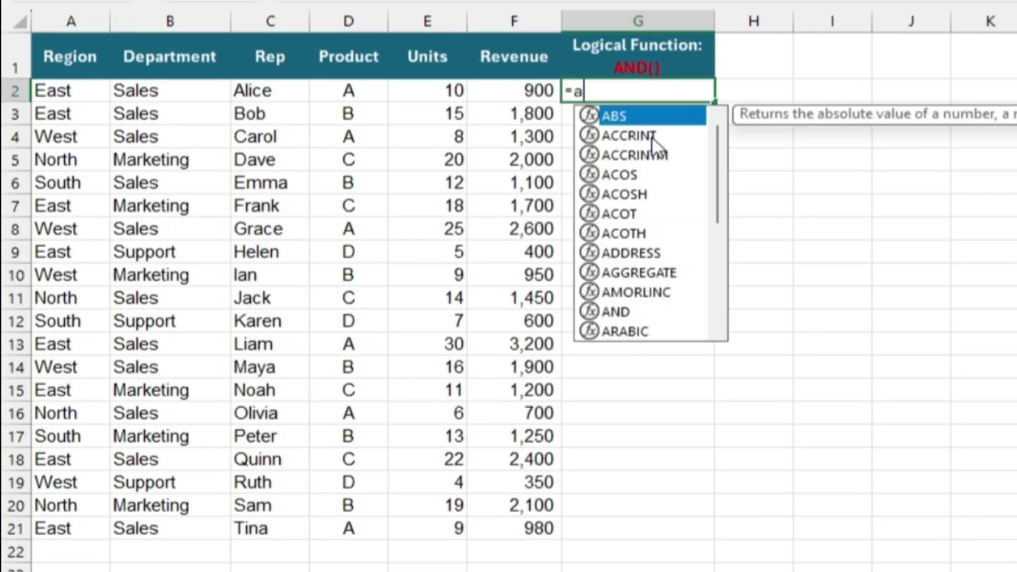
text(n)
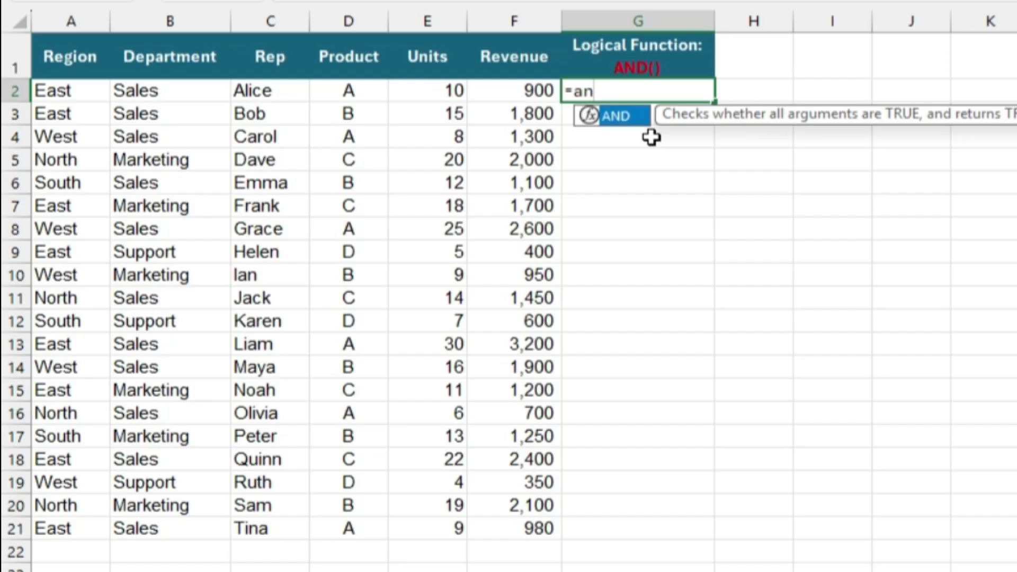
key(Tab)
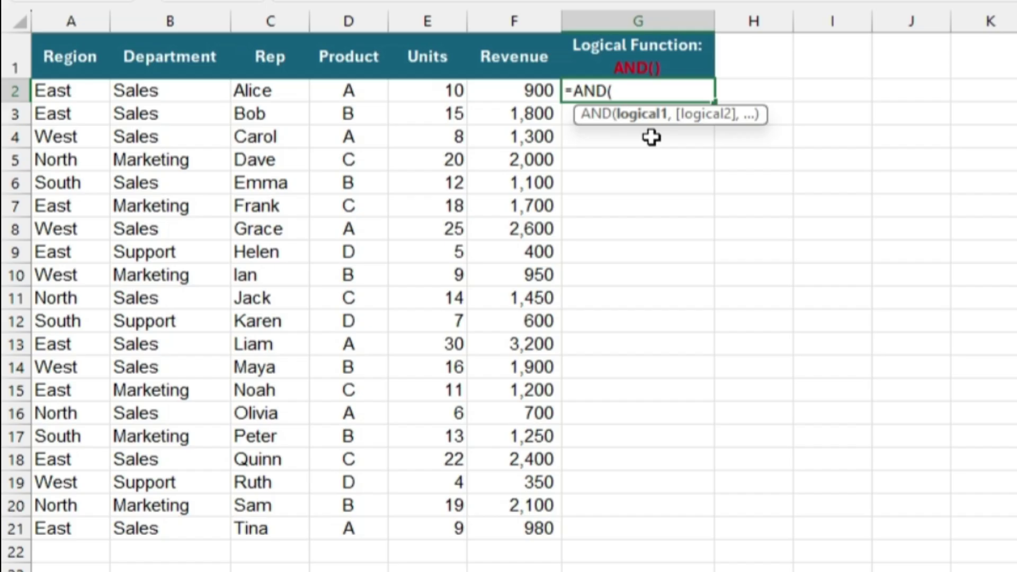
key(Left)
key(Left)
key(Left)
key(Left)
key(Left)
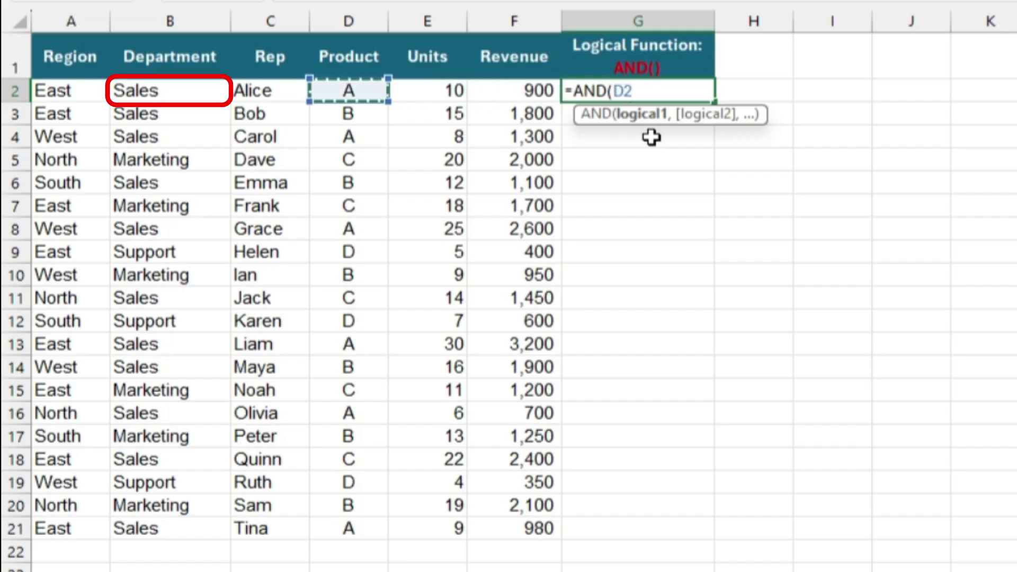
text(=)
text("Sales)
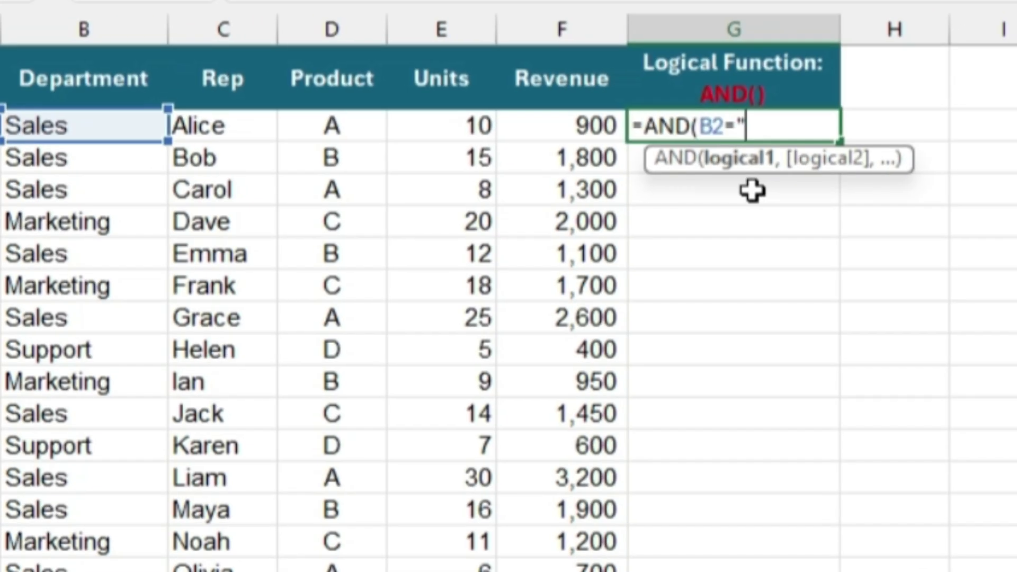
text(")
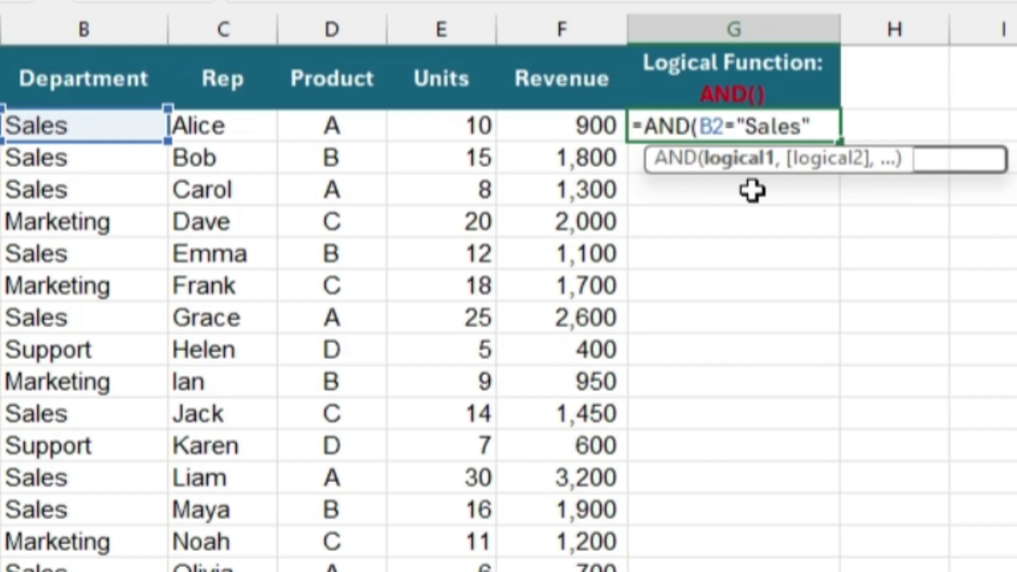
text(,)
key(Left)
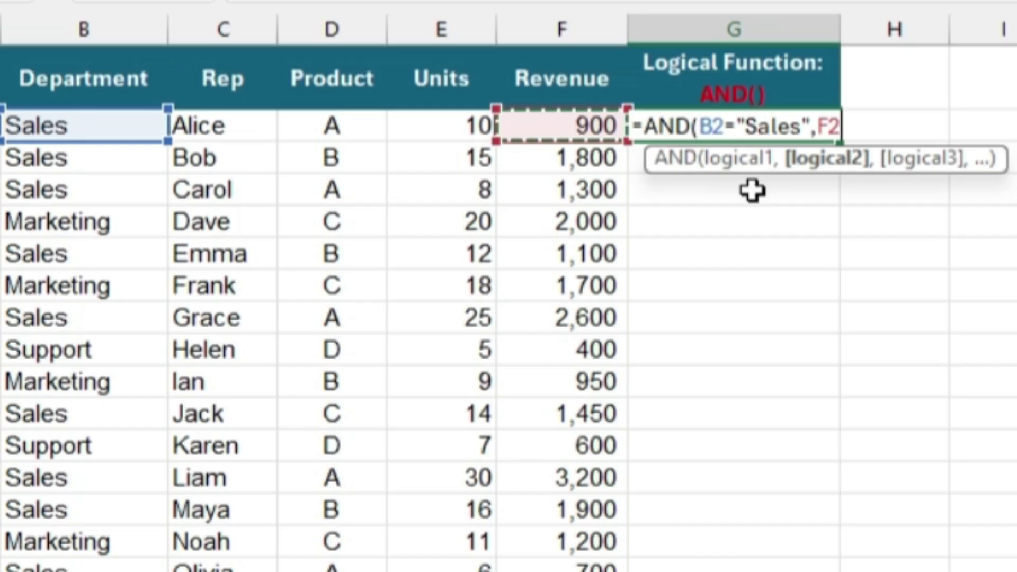
text(>1)
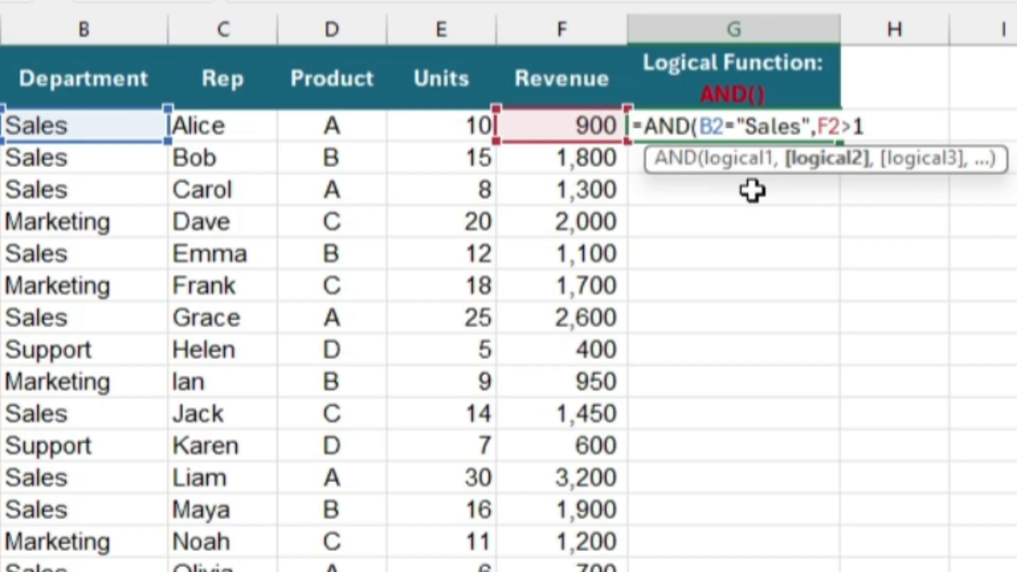
text(000)
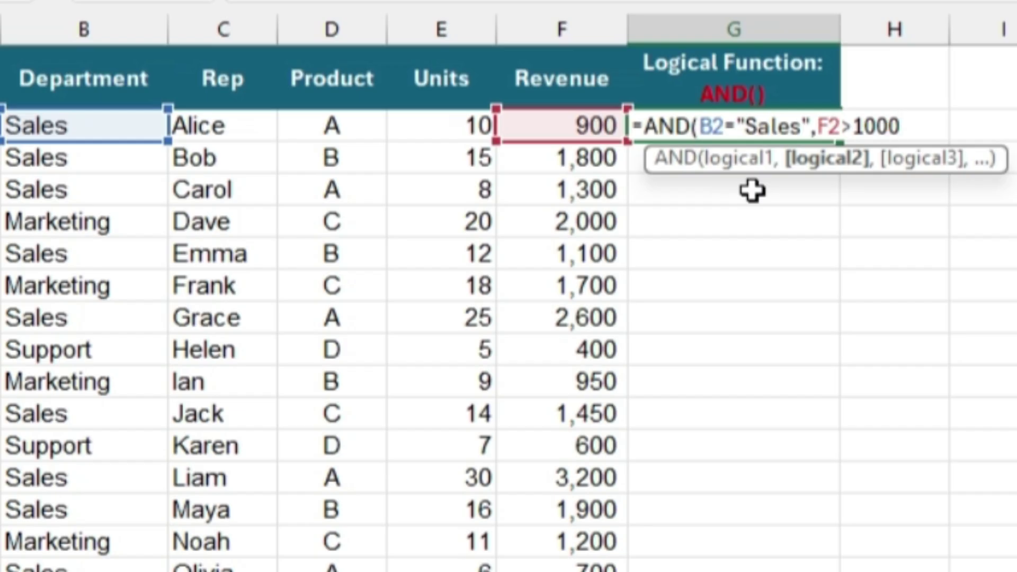
text())
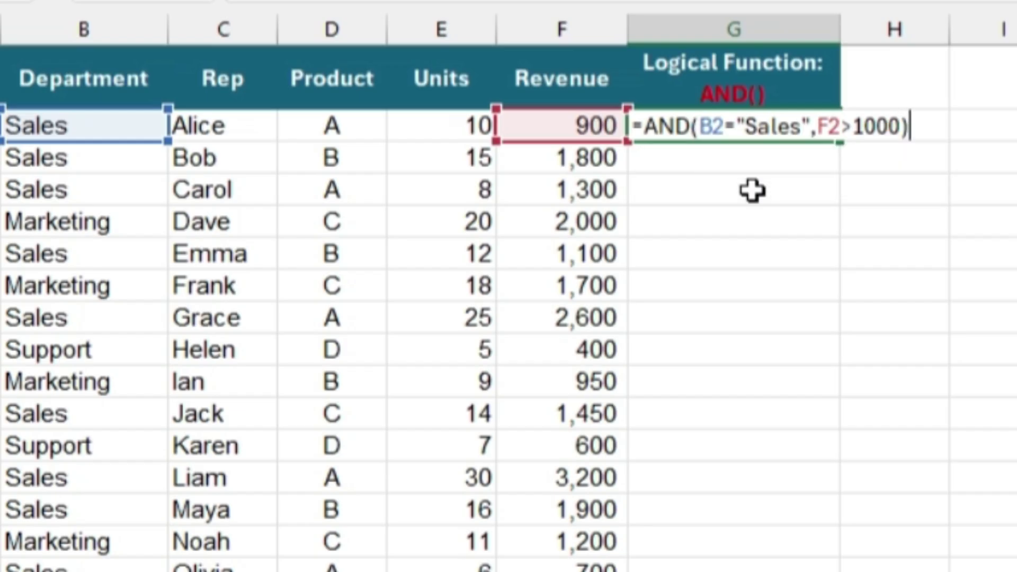
key(ctrl+Return)
double_click(840, 141)
- Check the results against the data: FALSE for Alice in G2, TRUE for Bob's 1,800 revenue in G3
click(733, 127)
click(587, 126)
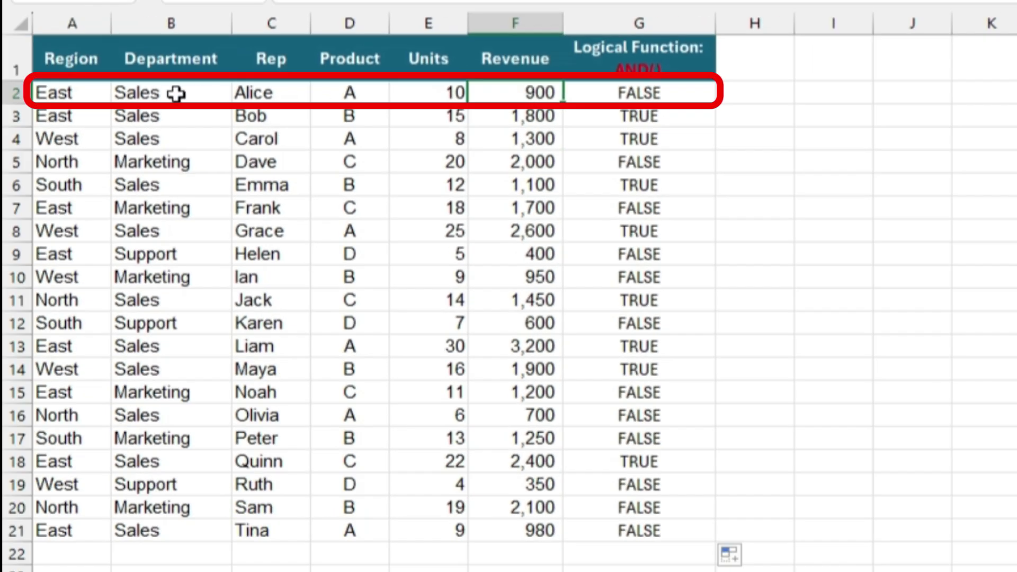
click(71, 126)
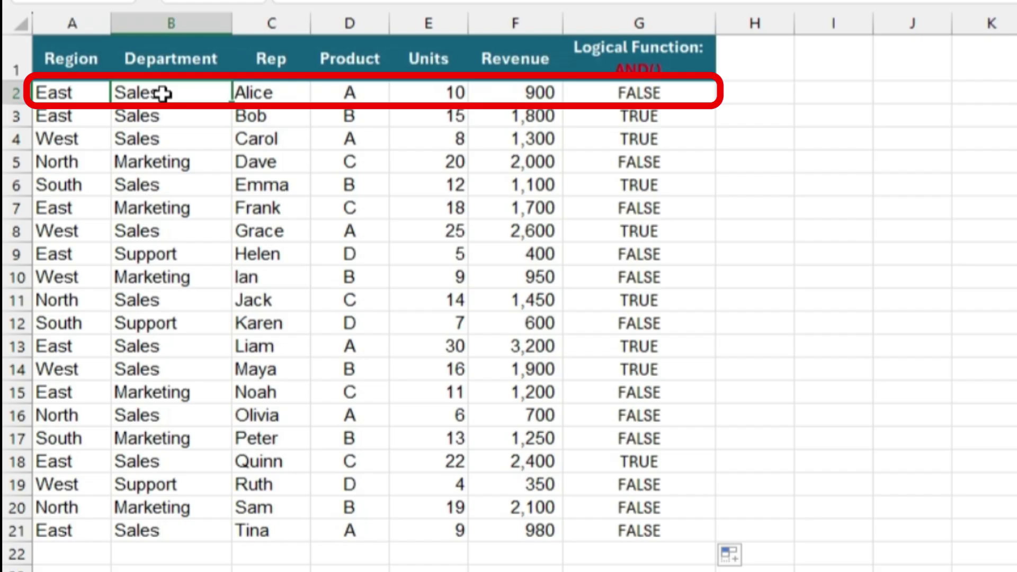
click(698, 96)
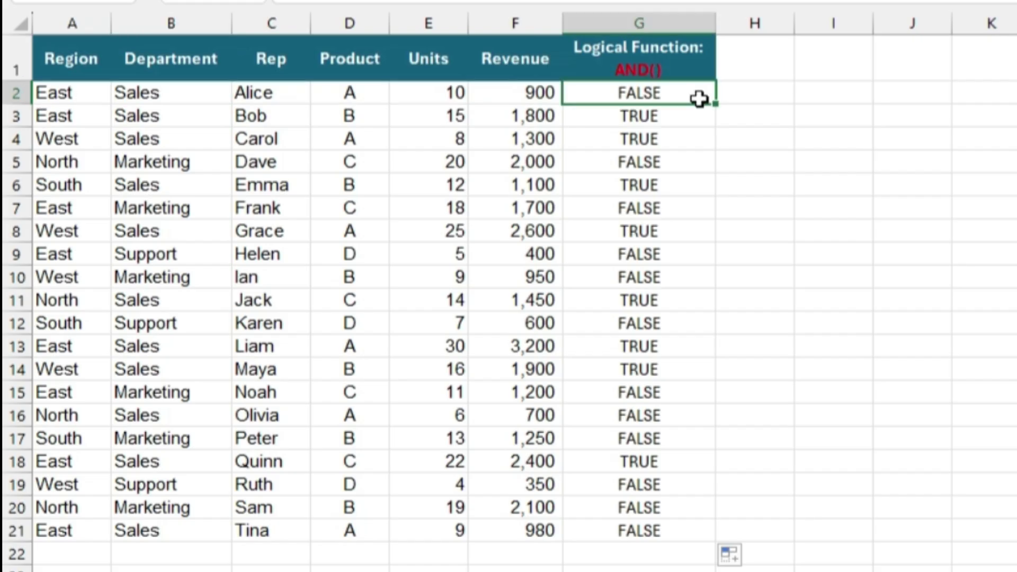
click(530, 115)
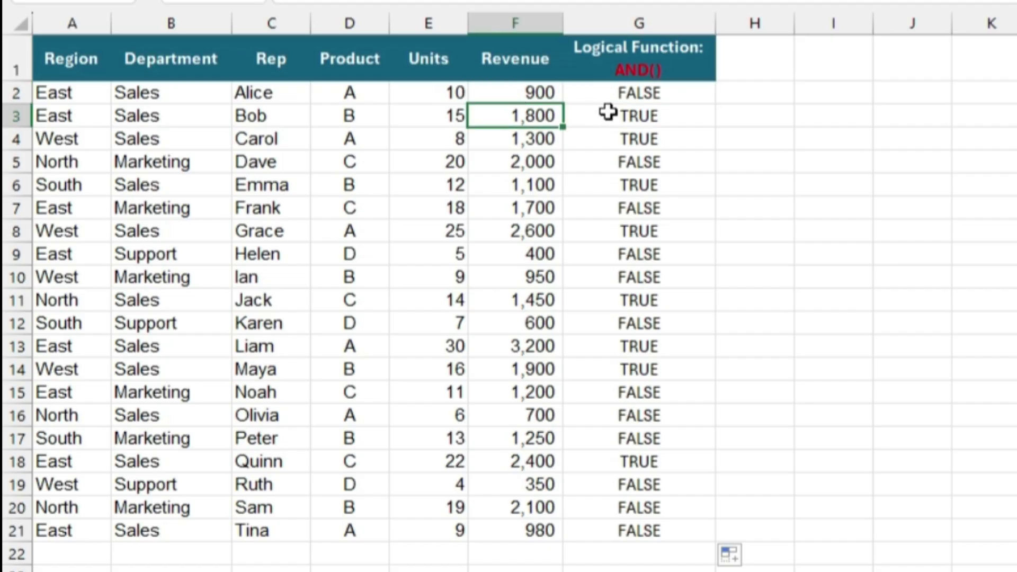
click(657, 115)
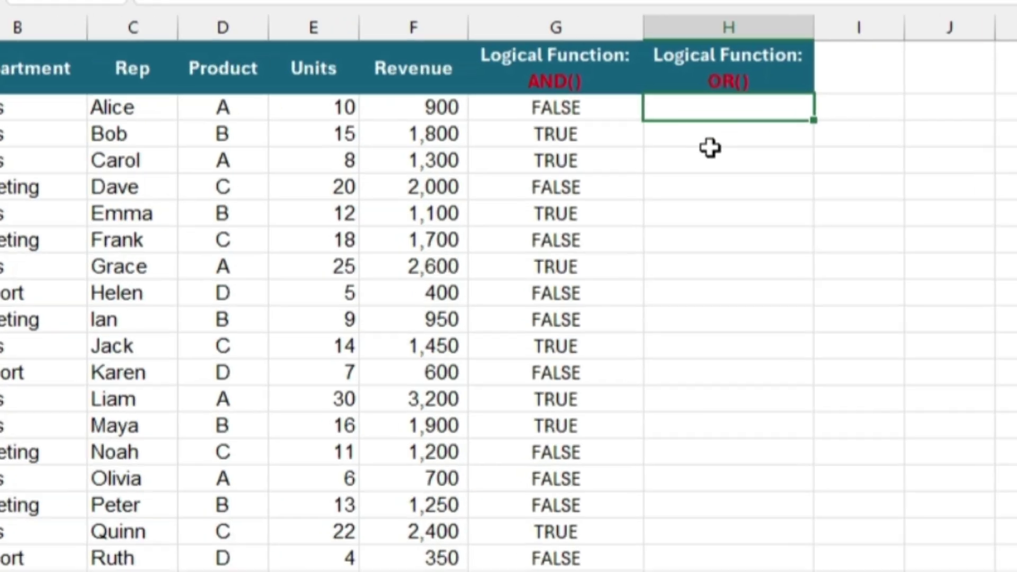
- Enter =OR(B2="Sales",F2>1000) in H2, fill it to H21, and inspect the FALSE Support row
text(=o)
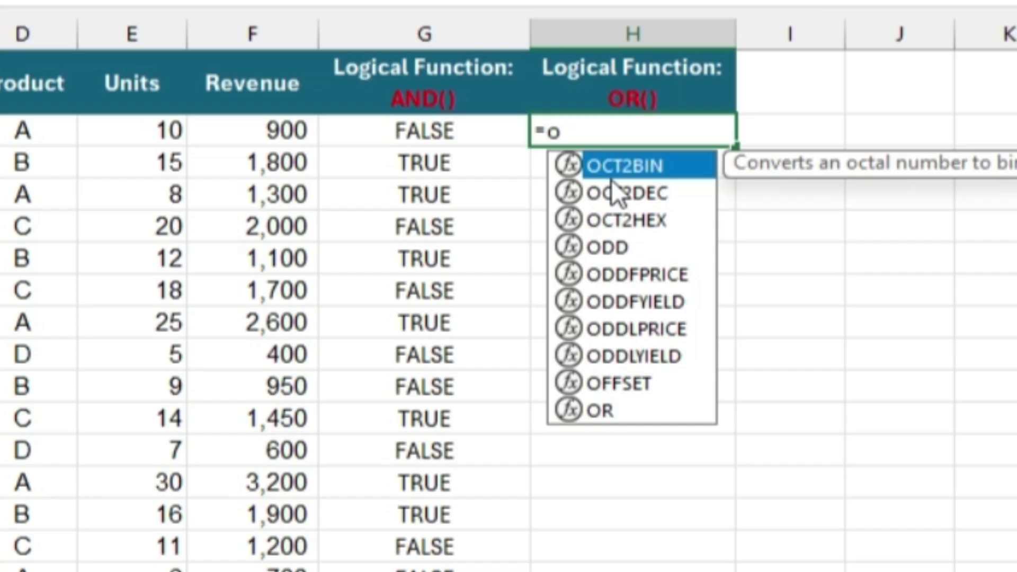
text(r)
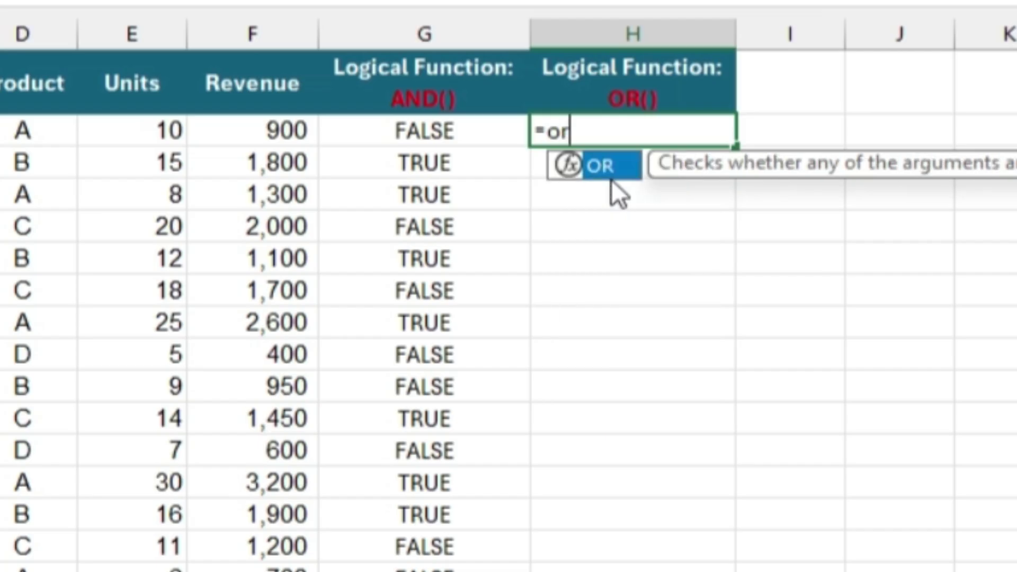
key(Tab)
key(Left)
key(Left)
key(Left)
key(Left)
key(Left)
key(Left)
text(="Sales",)
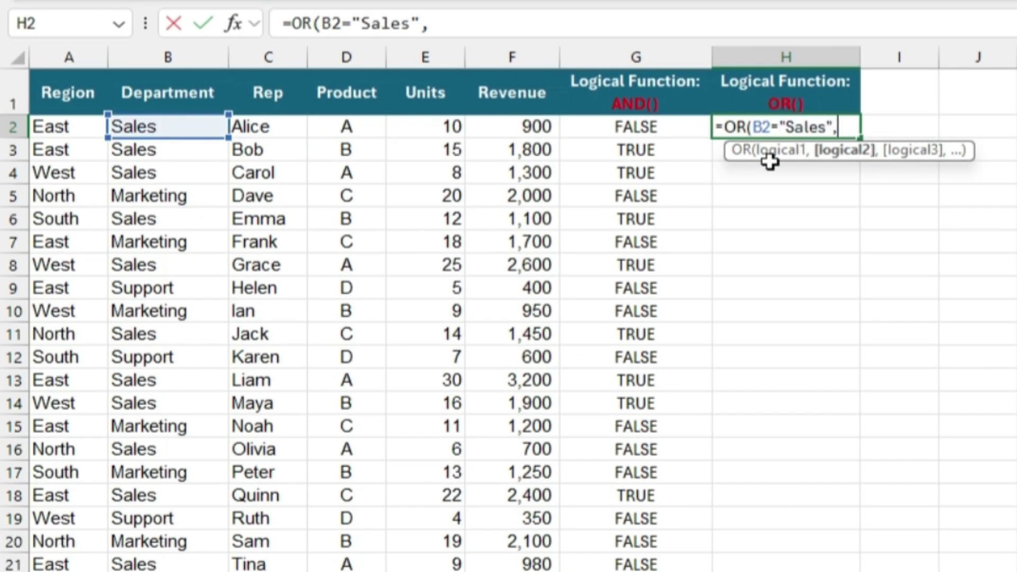
key(Left)
key(Left)
text(>1000)
key(Return)
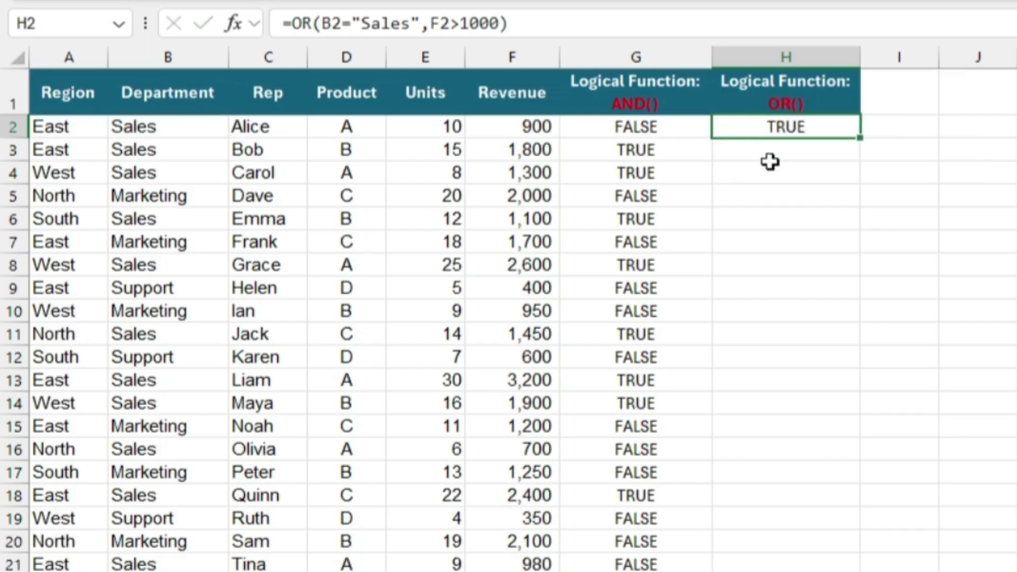
double_click(859, 140)
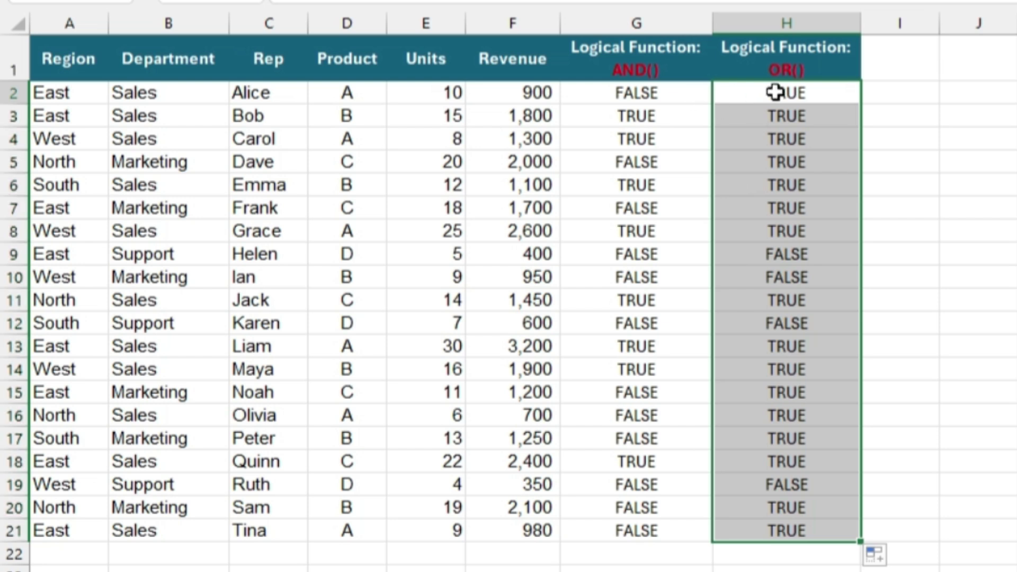
click(783, 93)
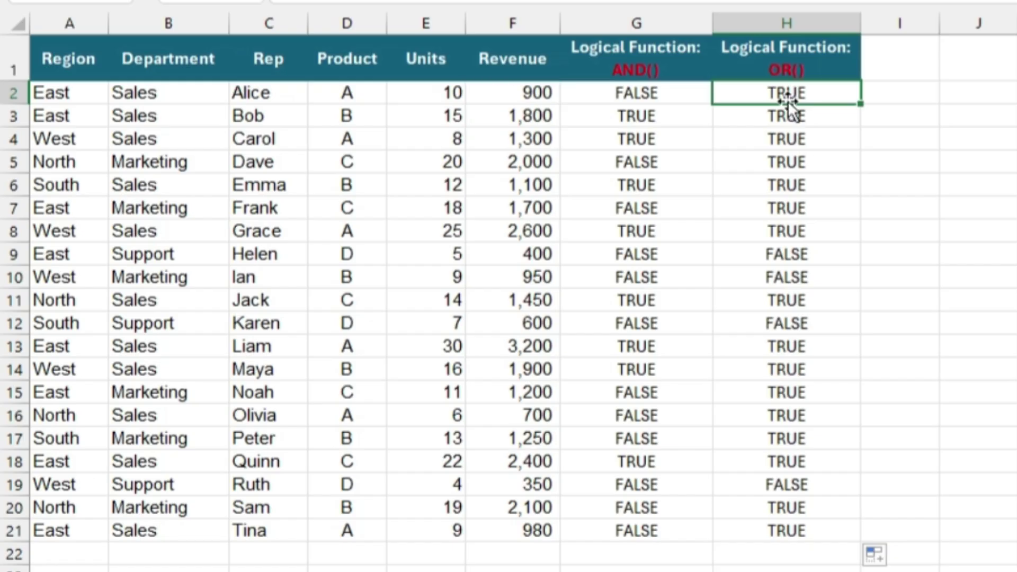
click(782, 255)
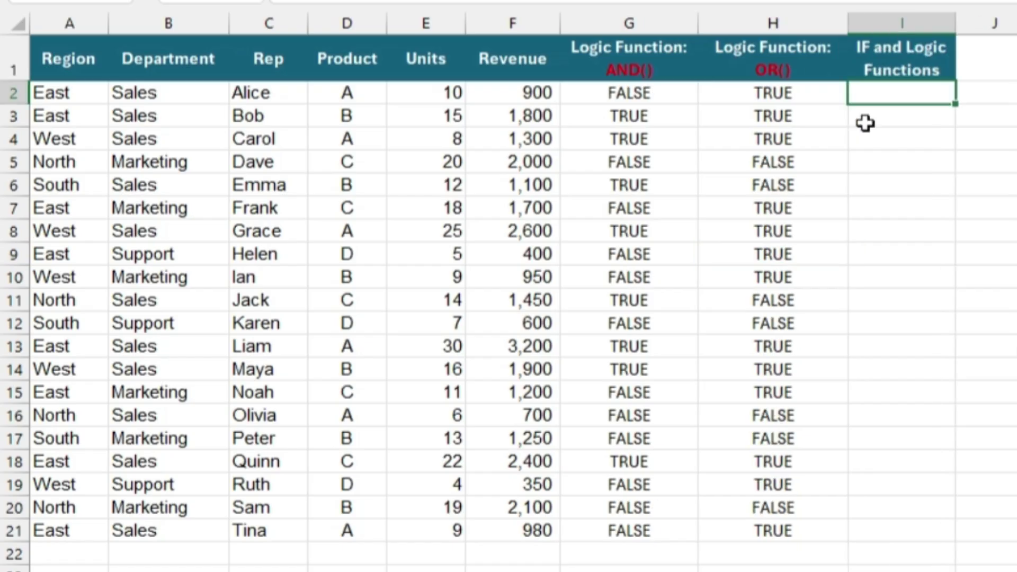
- Enter =IF(AND(B2="Sales",F2>1000),"Bonus","No Bonus") in I2 and fill it down to I21
text(=if)
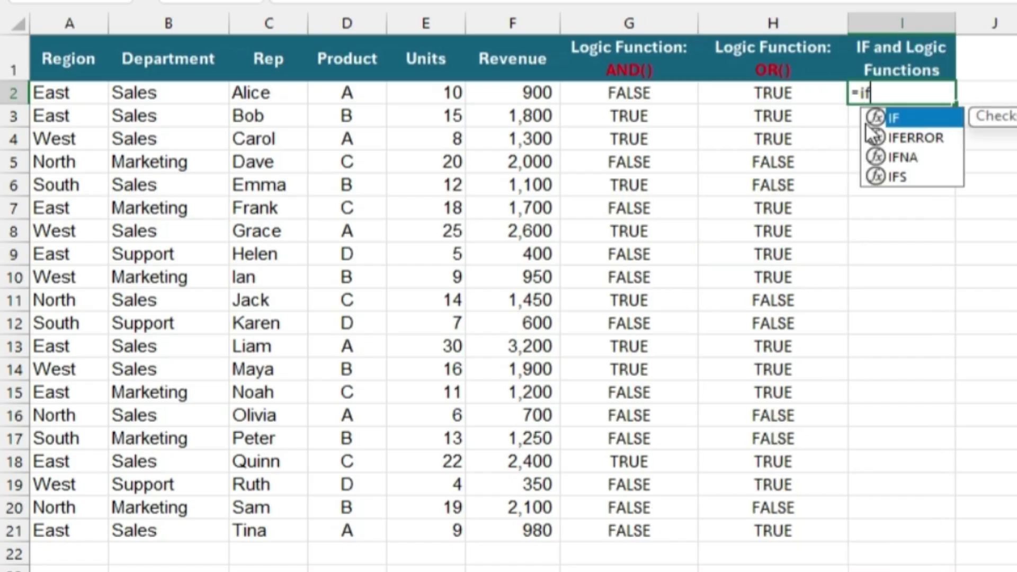
key(Tab)
text(and)
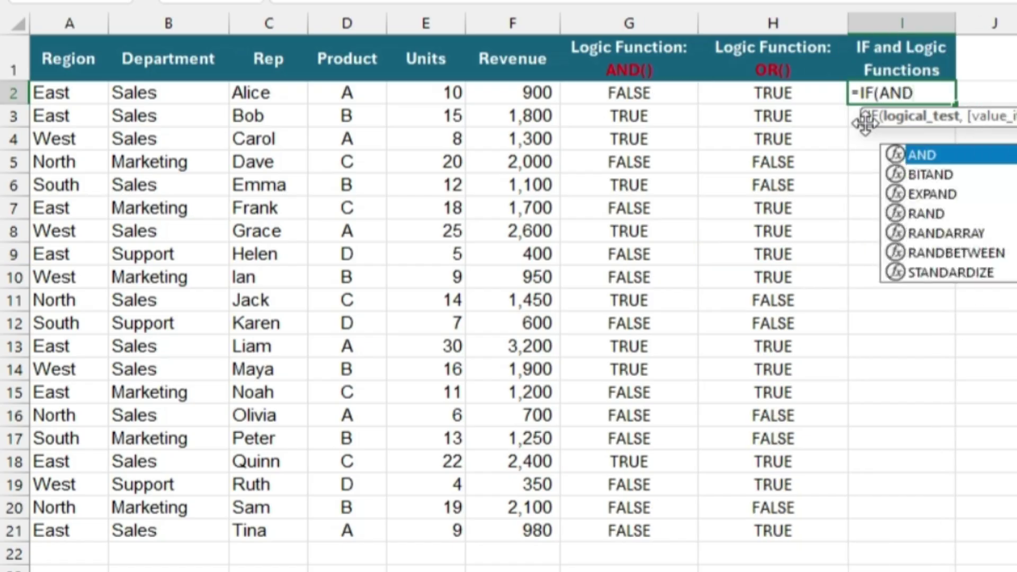
key(Tab)
key(Left)
key(Left)
key(Left)
key(Left)
key(Left)
key(Left)
key(Left)
text(="Sales",)
key(Left)
key(Left)
key(Left)
text(>1000),"B)
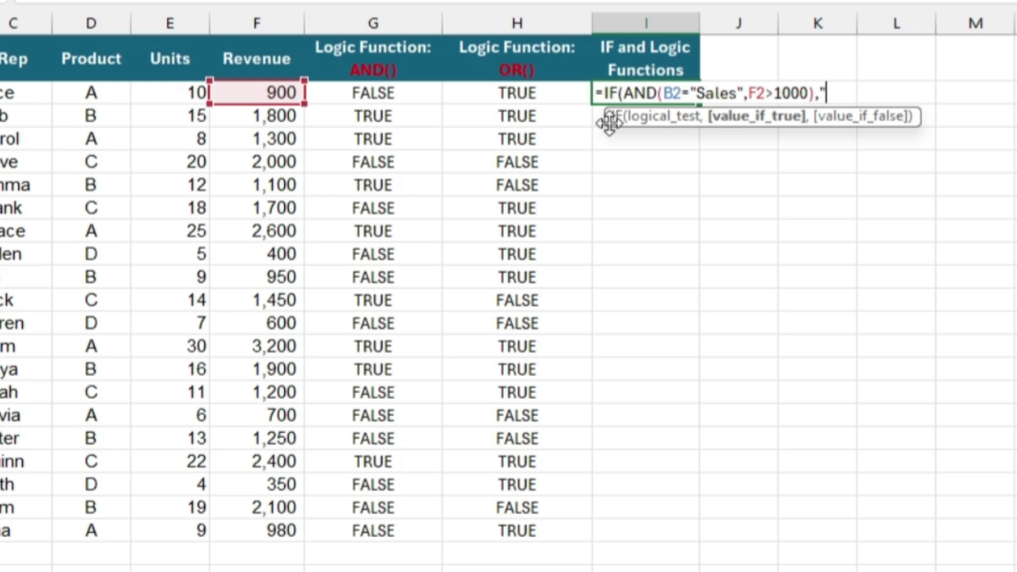
text(onus")
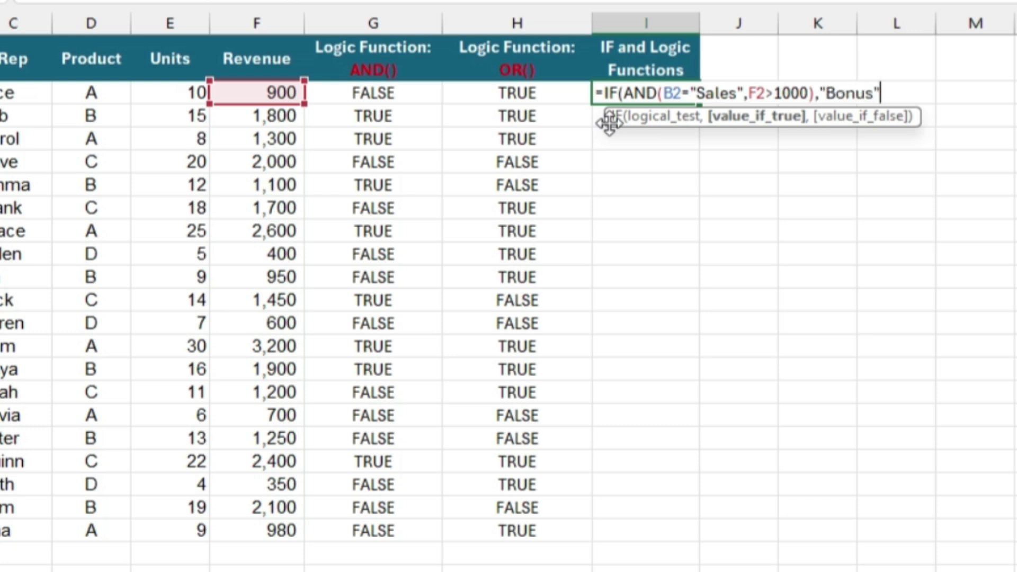
text(,"No Bonus"))
key(ctrl+Return)
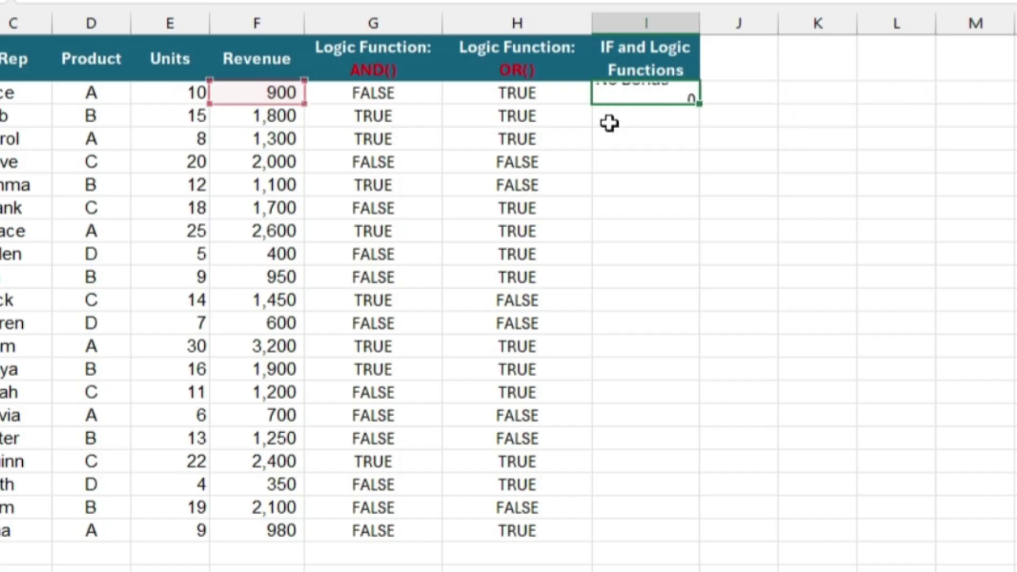
double_click(699, 104)
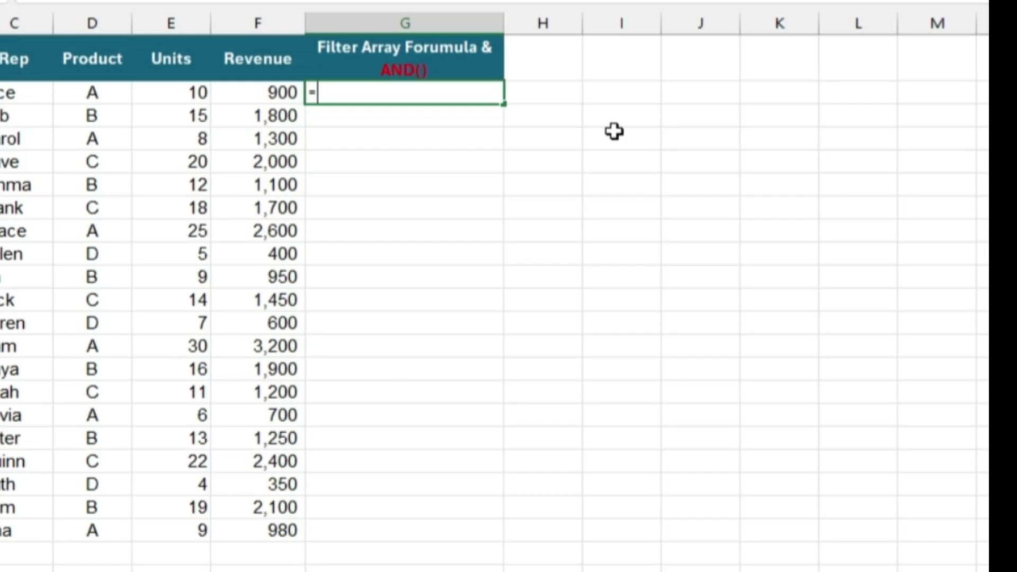
- Build =FILTER(A2:F21,AND(B2:B21="Sales",F2:F21>1000)) in G2, selecting ranges with Shift+arrows
text(Filter()
key(Left)
key(ctrl+shift+Left)
key(ctrl+shift+Down)
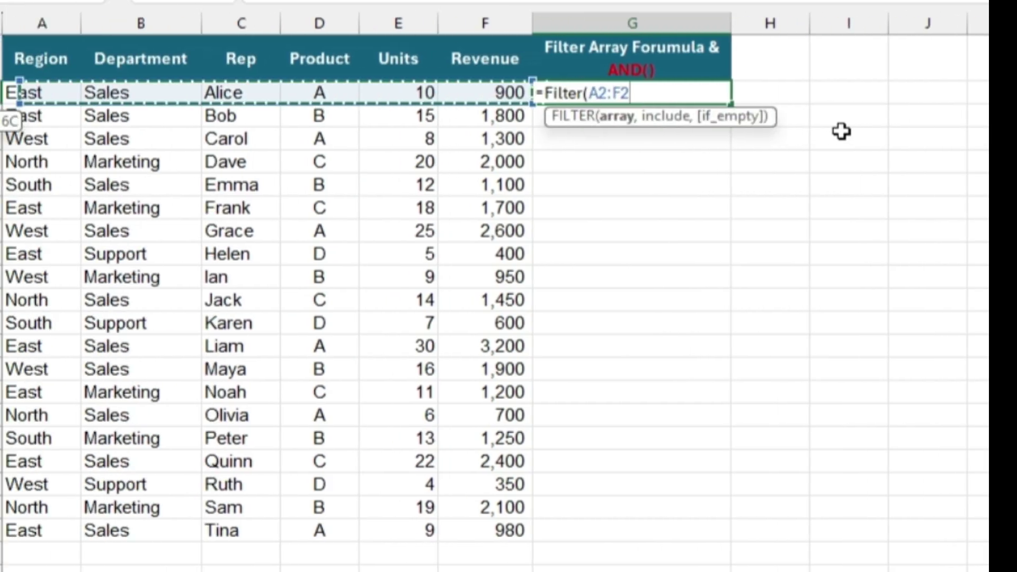
text(,AND()
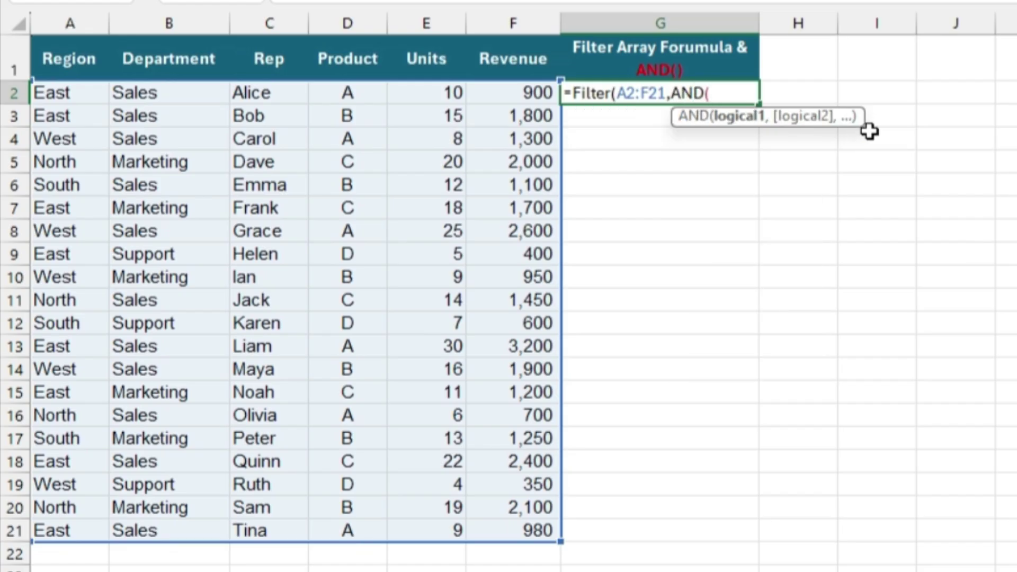
key(Left)
key(Left)
key(Left)
key(Left)
key(Left)
key(ctrl+shift+Down)
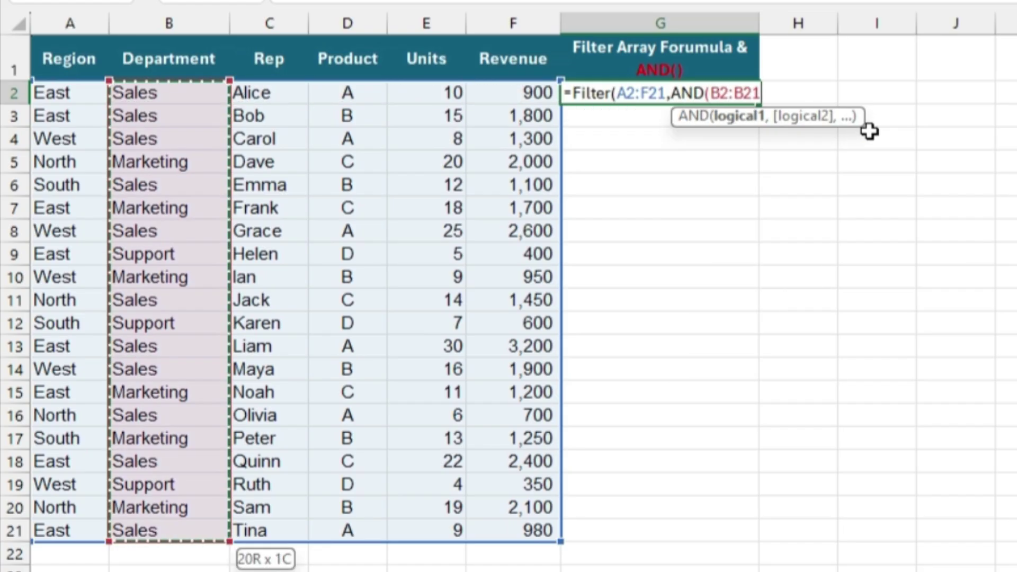
text(="Sales",)
key(Left)
key(ctrl+shift+Down)
text(>1000)))
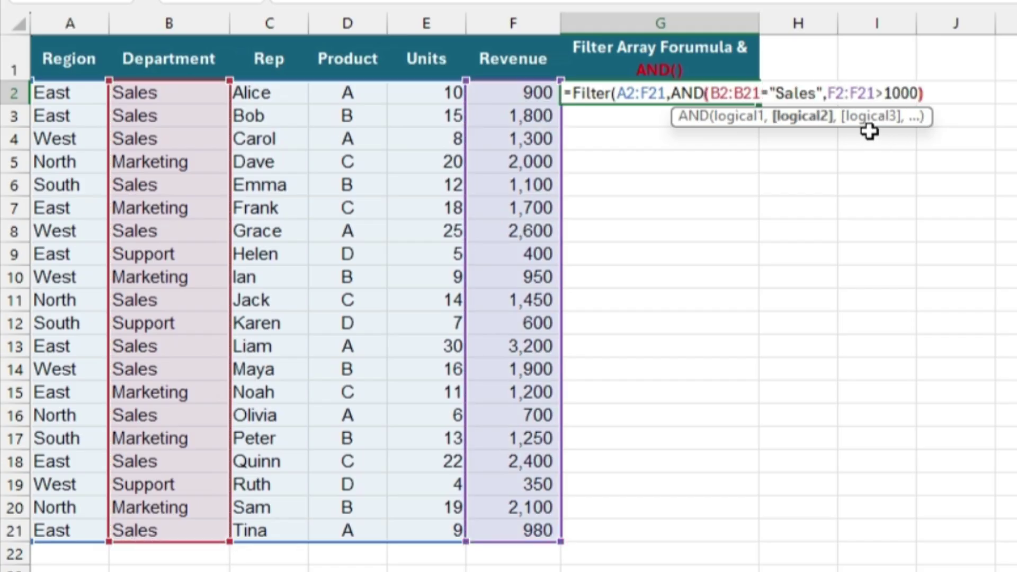
- Commit the FILTER formula and confirm G2 returns #VALUE!
drag(672, 94, 930, 95)
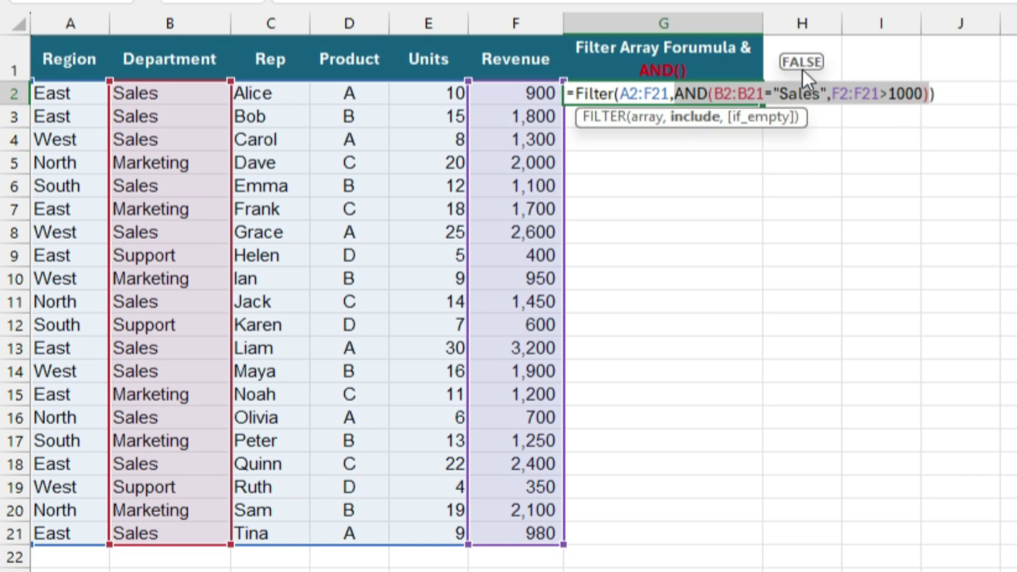
key(Return)
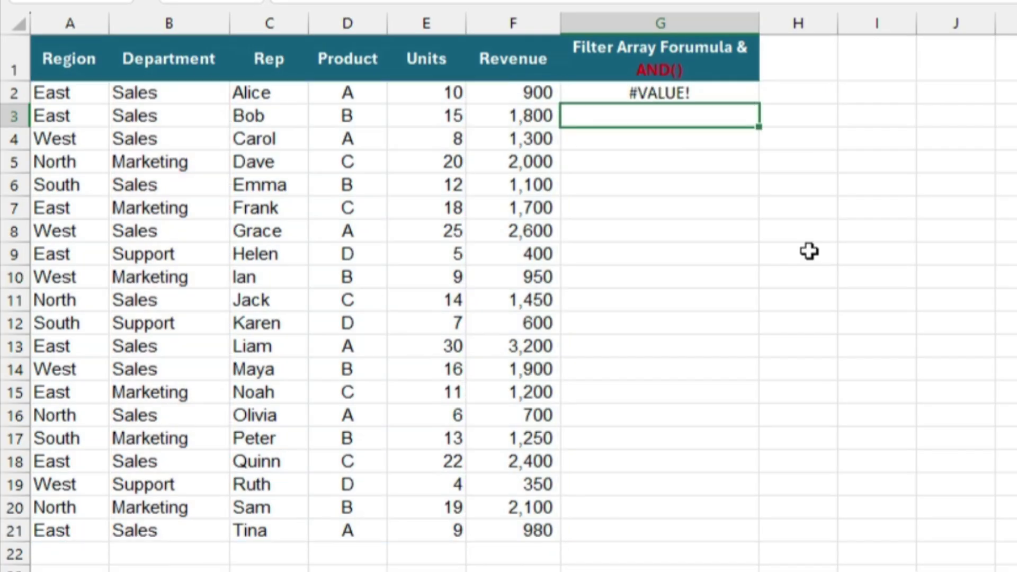
click(648, 94)
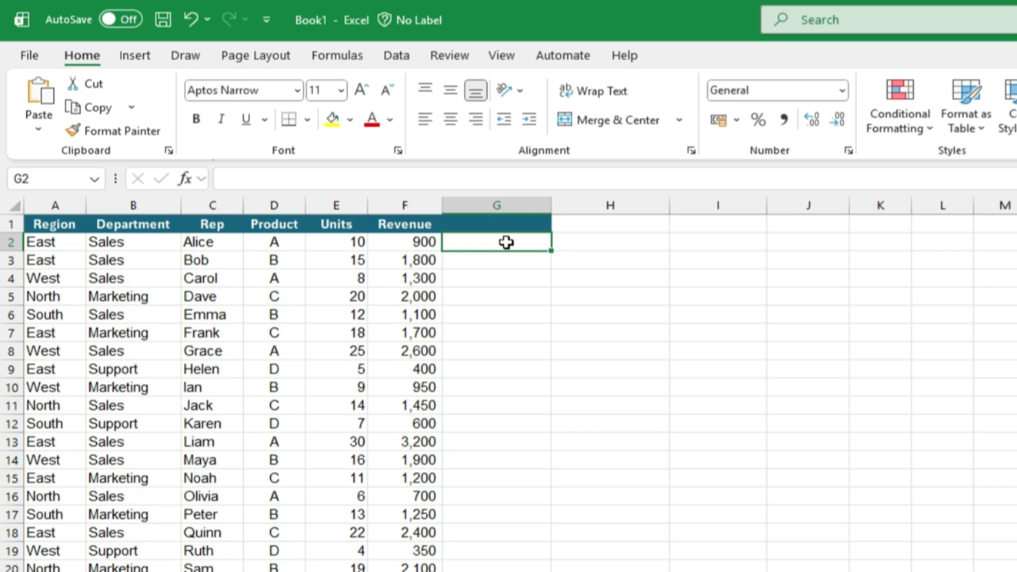
- Enter =B2:B21="Sales" in G2 so TRUE/FALSE results spill down
text(=)
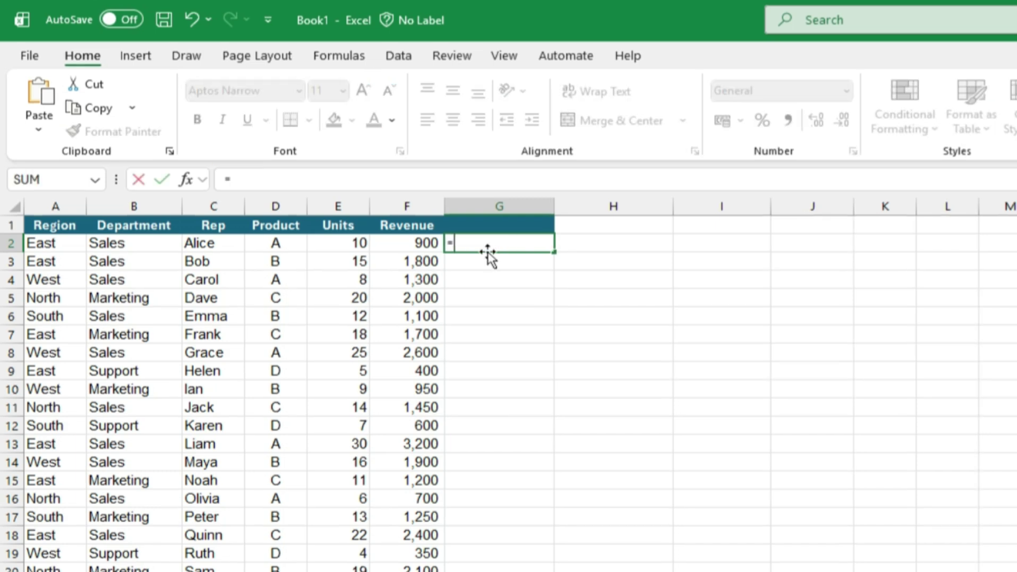
key(Left)
key(Left)
key(Left)
key(Left)
key(Left)
key(ctrl+shift+Down)
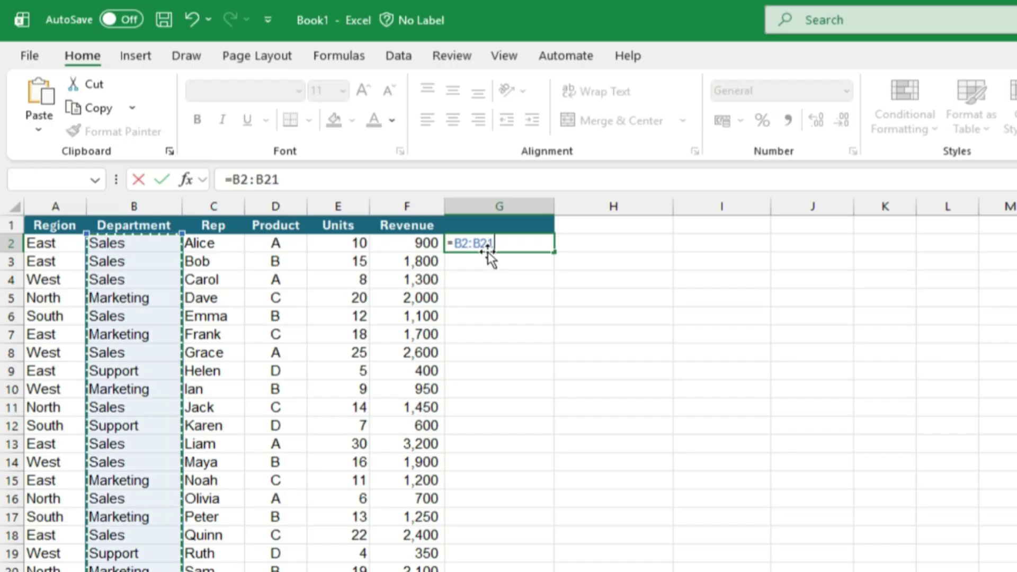
text(="Sales")
key(Return)
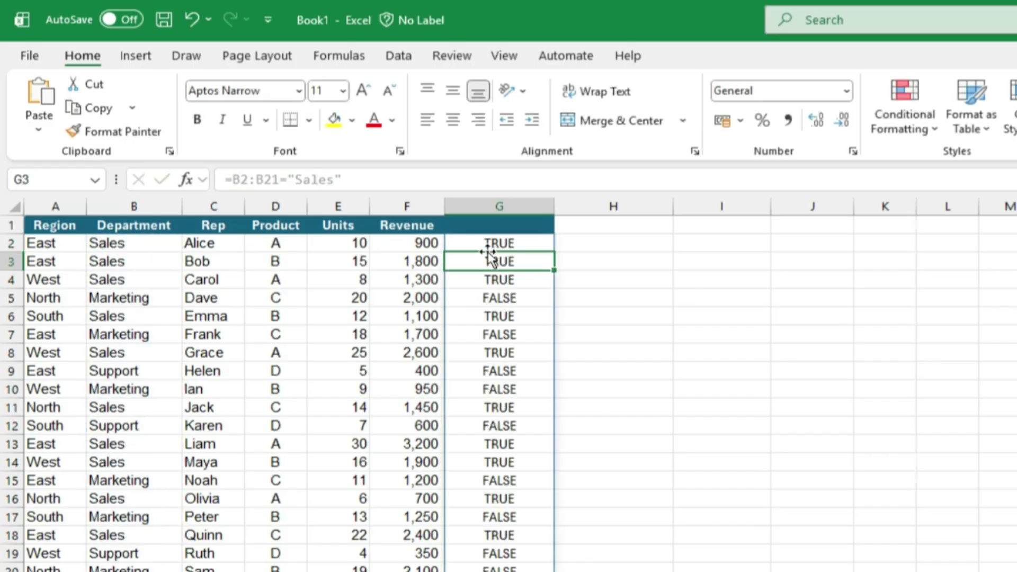
click(530, 262)
- Add the headers Department Sales? in G1 and Region East? in H1
click(517, 225)
text(Department Sales?)
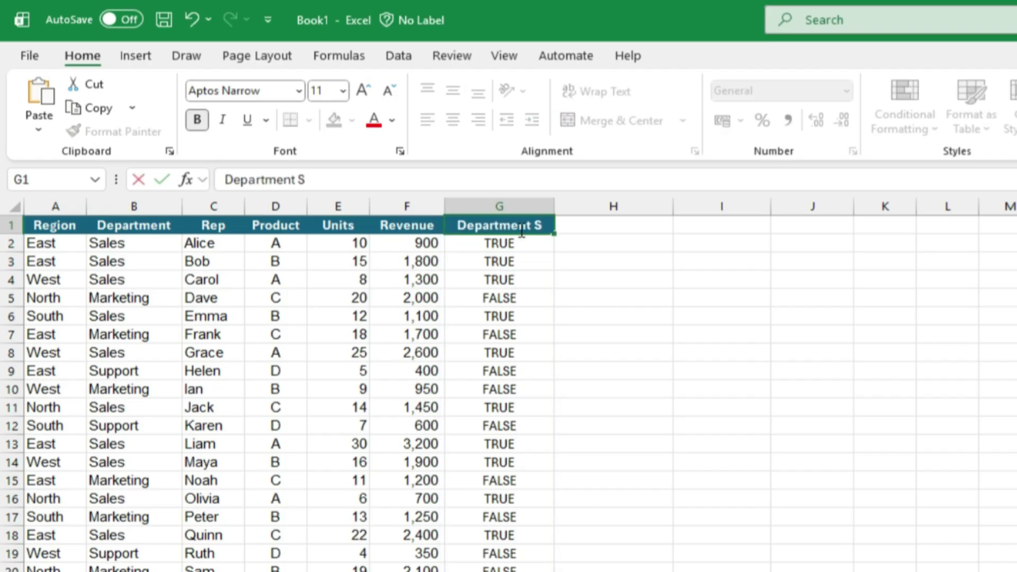
key(Return)
click(612, 235)
text(Reg)
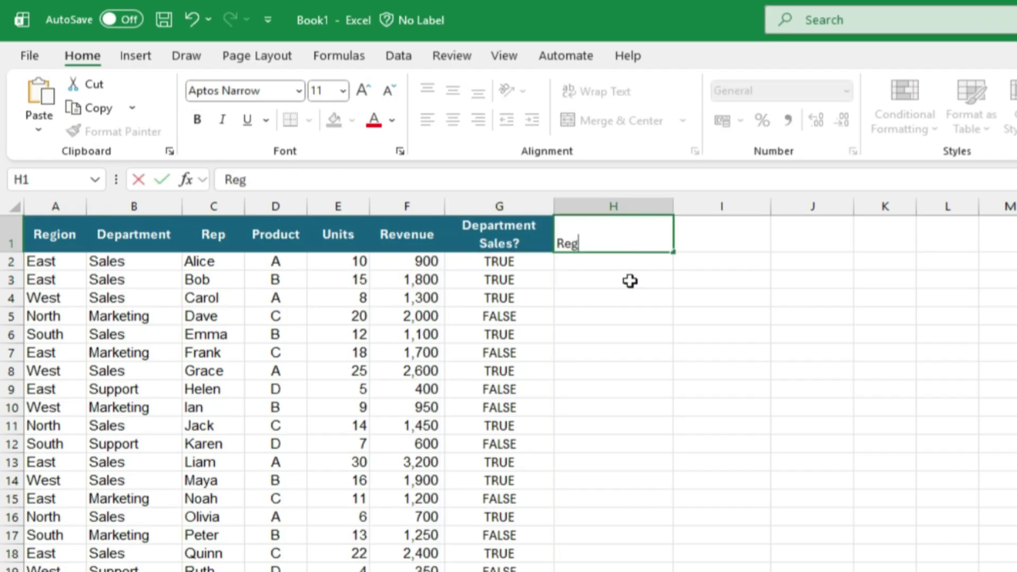
text(ion East?)
key(Return)
- Enter =A2:A21="East" in H2 to spill the Region East? checks
text(=)
key(Left)
key(Left)
key(Left)
key(Left)
key(Left)
key(Left)
key(Left)
key(ctrl+shift+Down)
text(=)
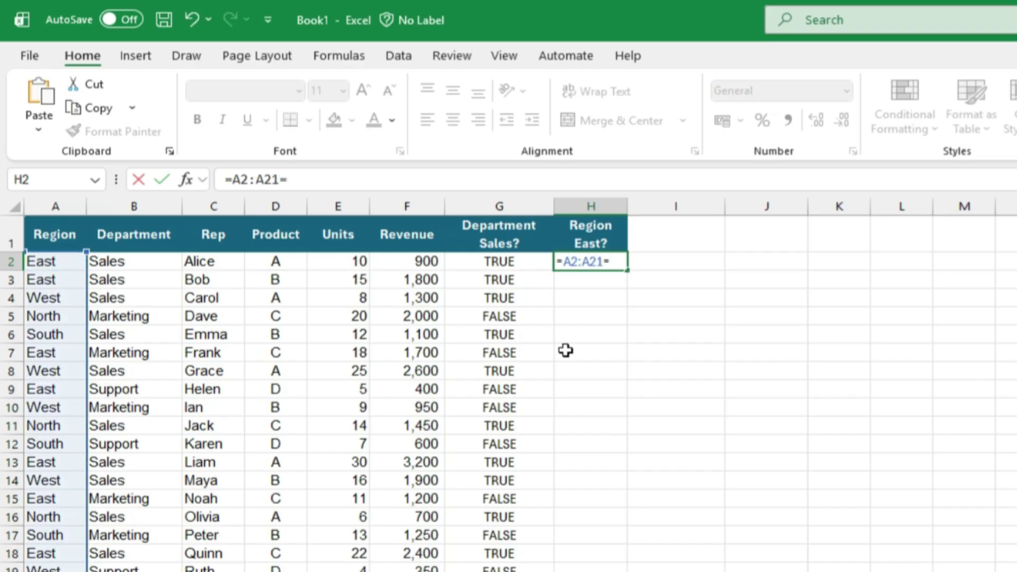
text("East")
key(Return)
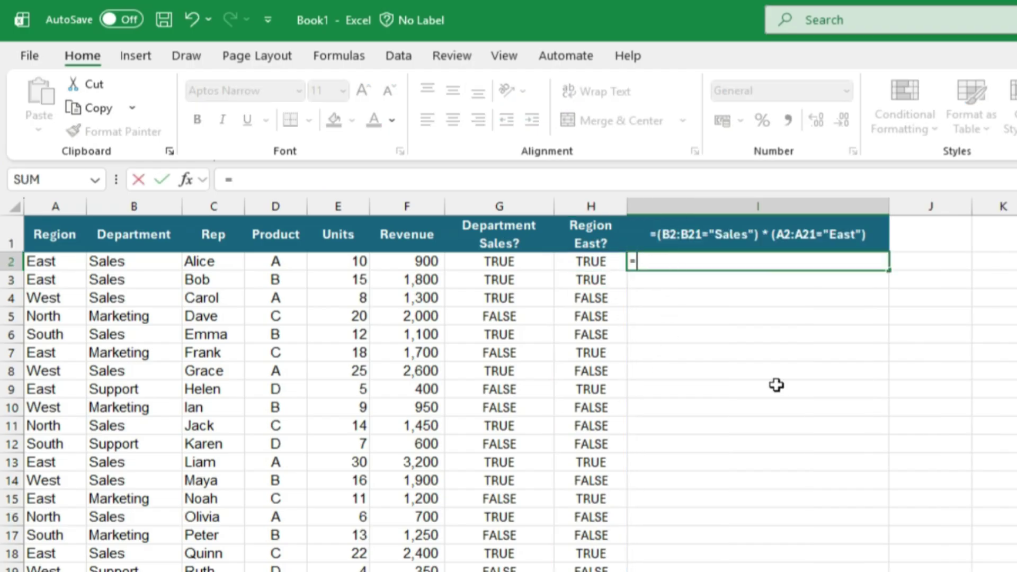
- Enter =G2*H2 in I2 and fill it down column I
click(482, 263)
text(*)
click(589, 261)
key(Return)
click(873, 260)
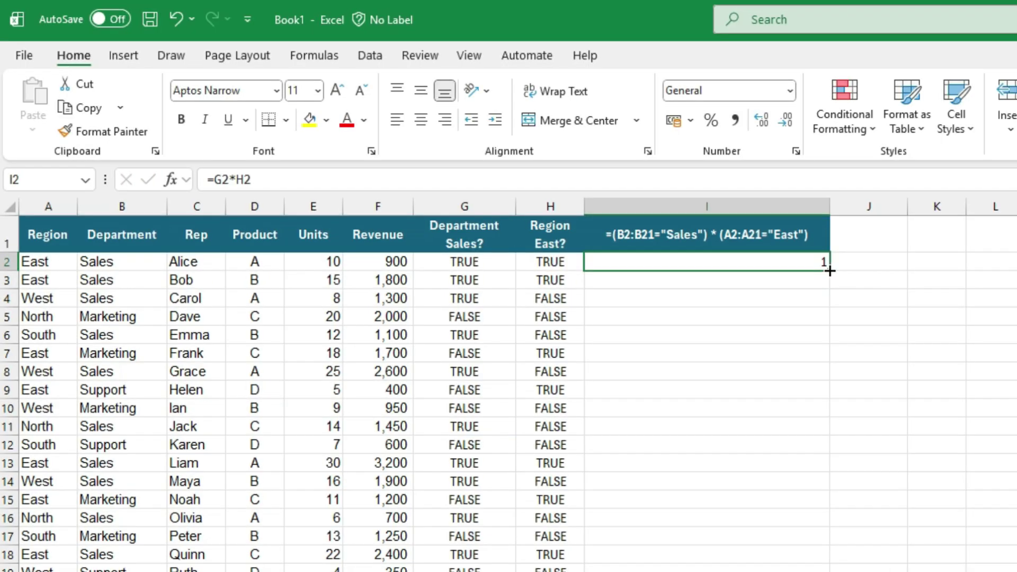
double_click(830, 271)
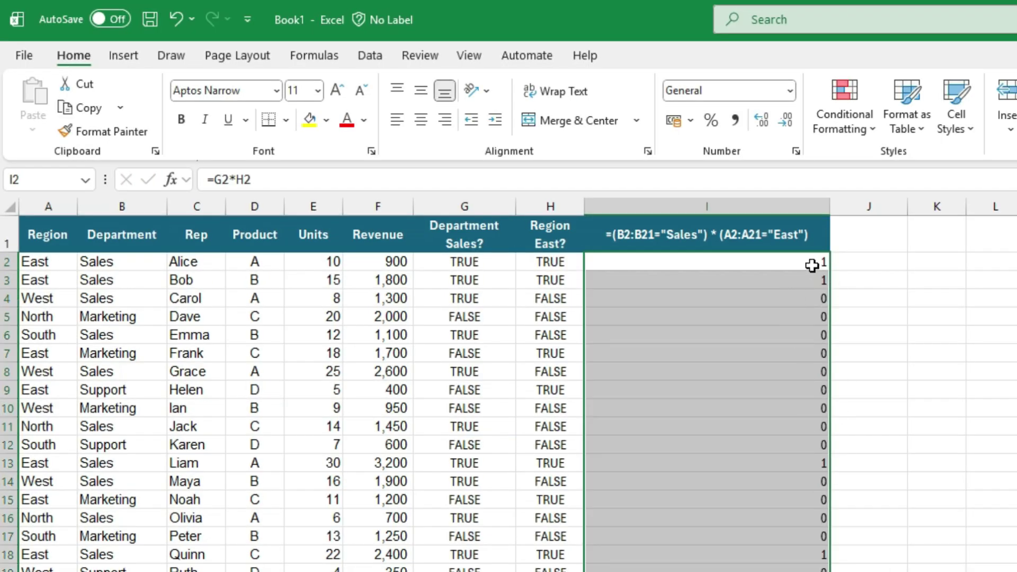
- Compare the row 2 and row 4 checks with their products, 1 versus 0
drag(810, 265, 799, 278)
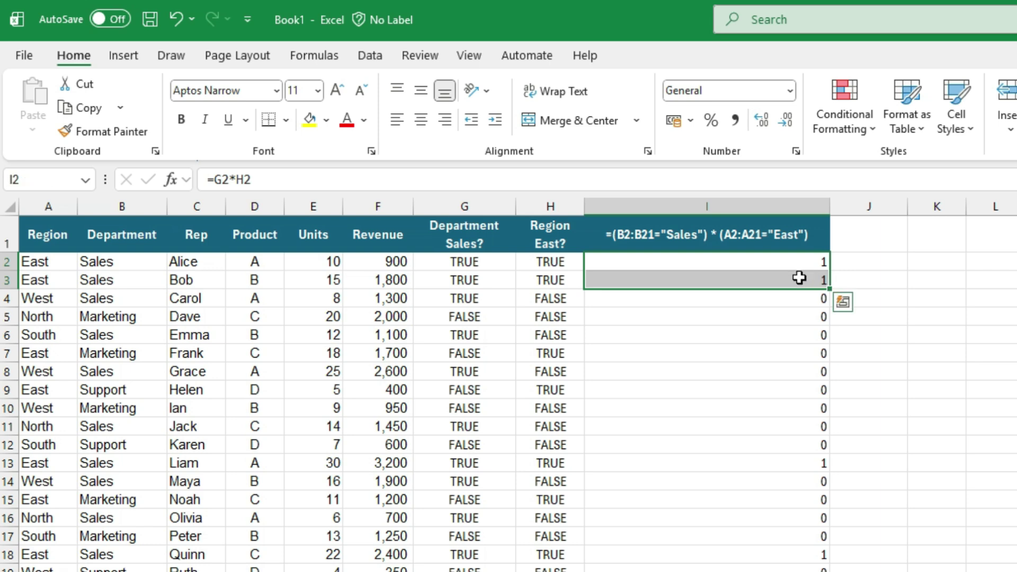
click(465, 297)
click(540, 296)
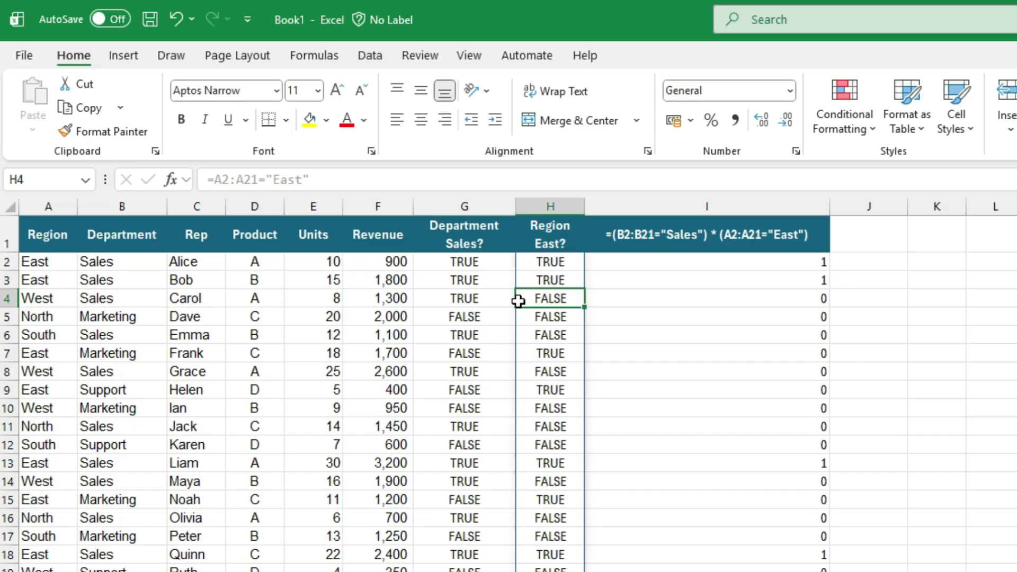
drag(511, 262, 531, 264)
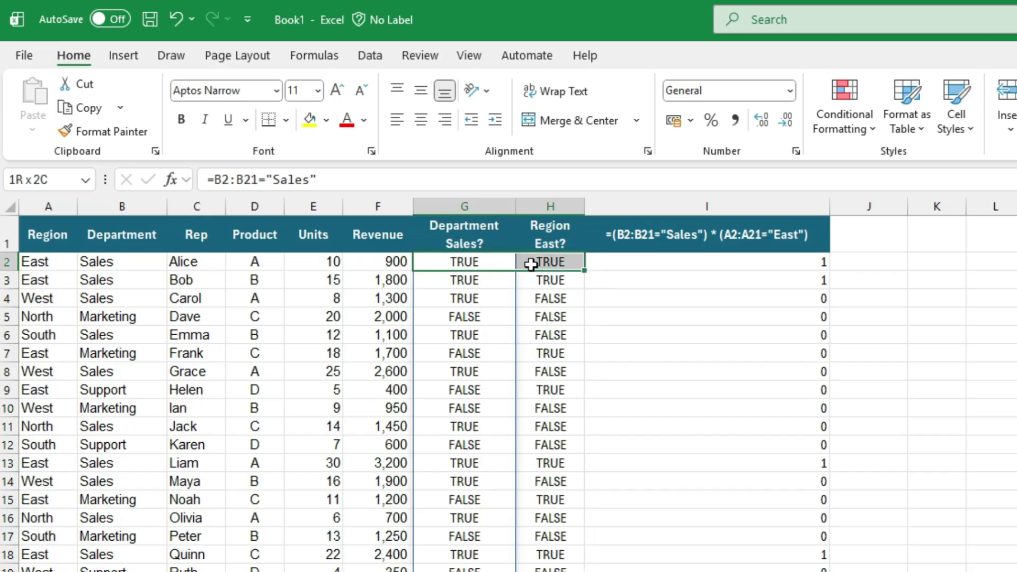
click(535, 298)
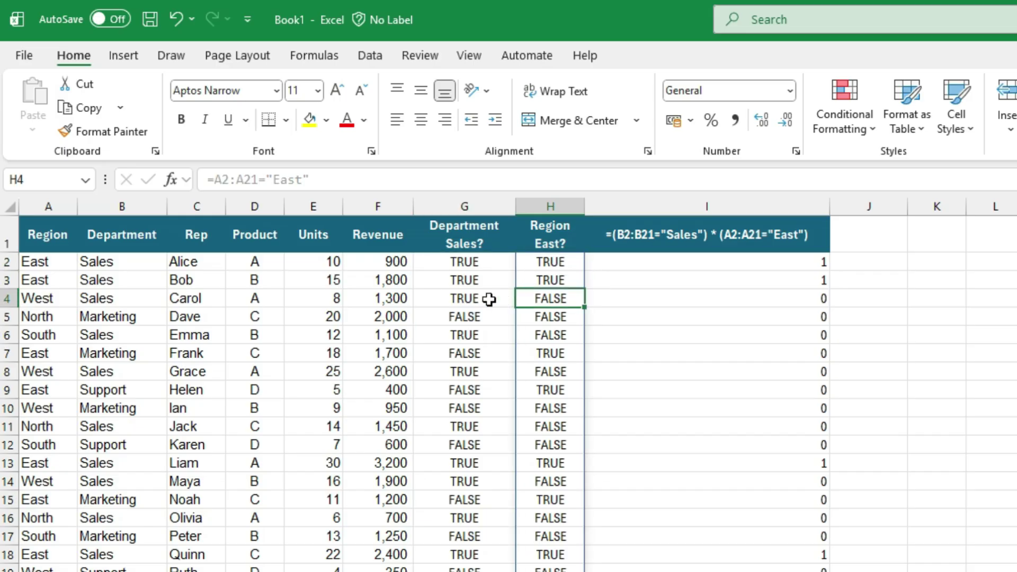
drag(490, 297, 540, 299)
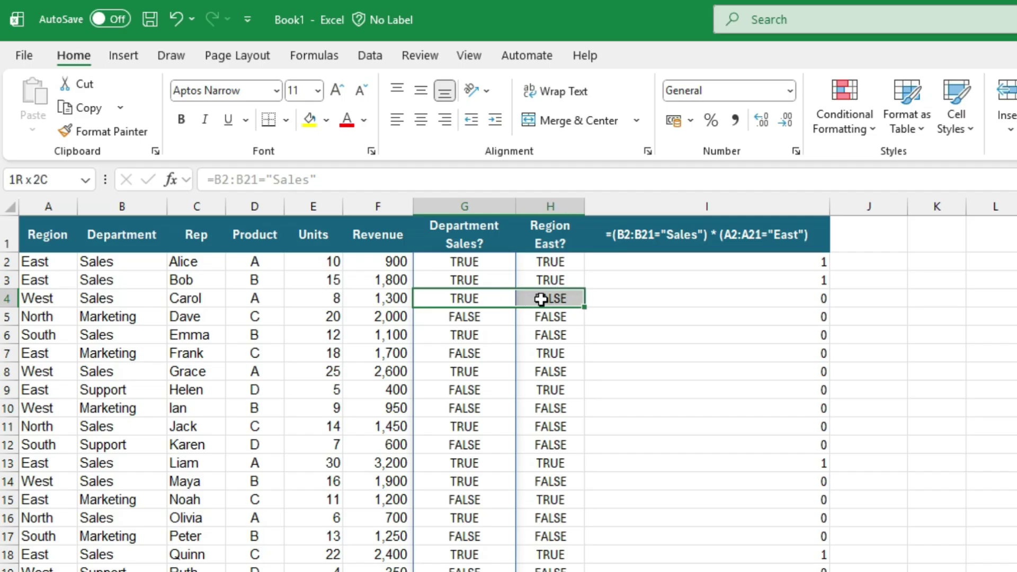
click(690, 301)
- Insert a column at H, enter =--G2 and fill it down, turning TRUE/FALSE into 1/0
click(550, 206)
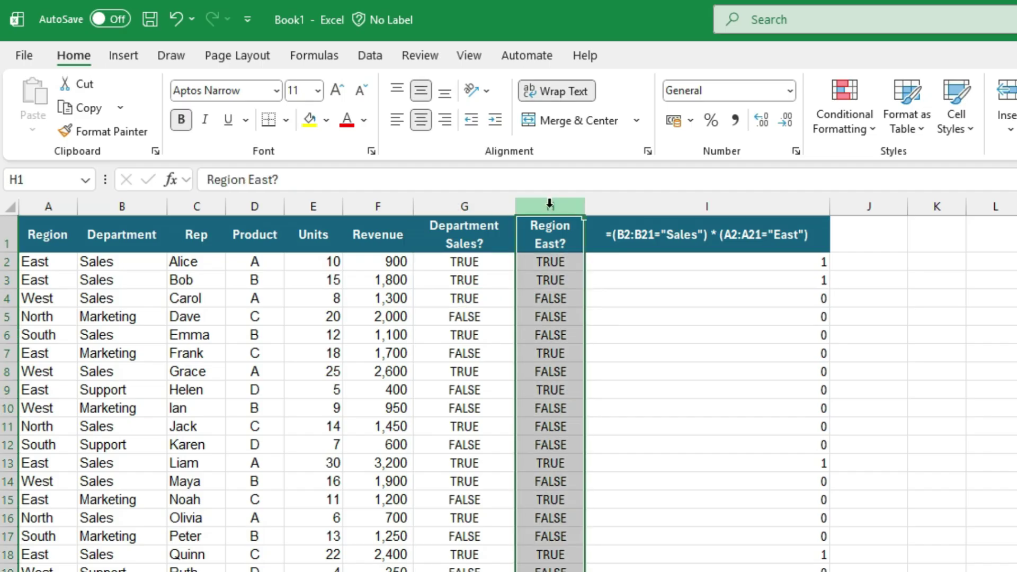
right_click(553, 207)
click(596, 386)
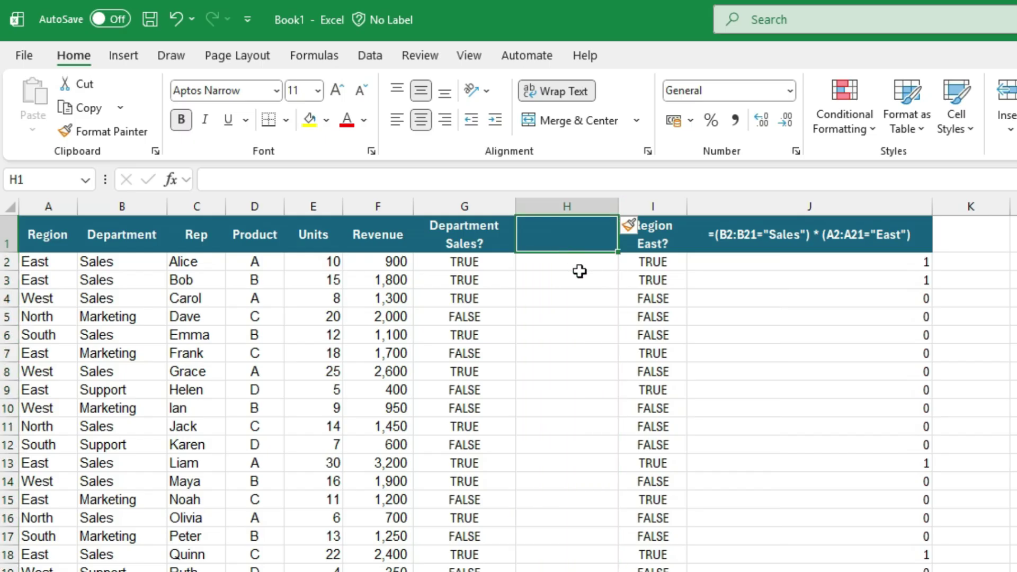
click(548, 265)
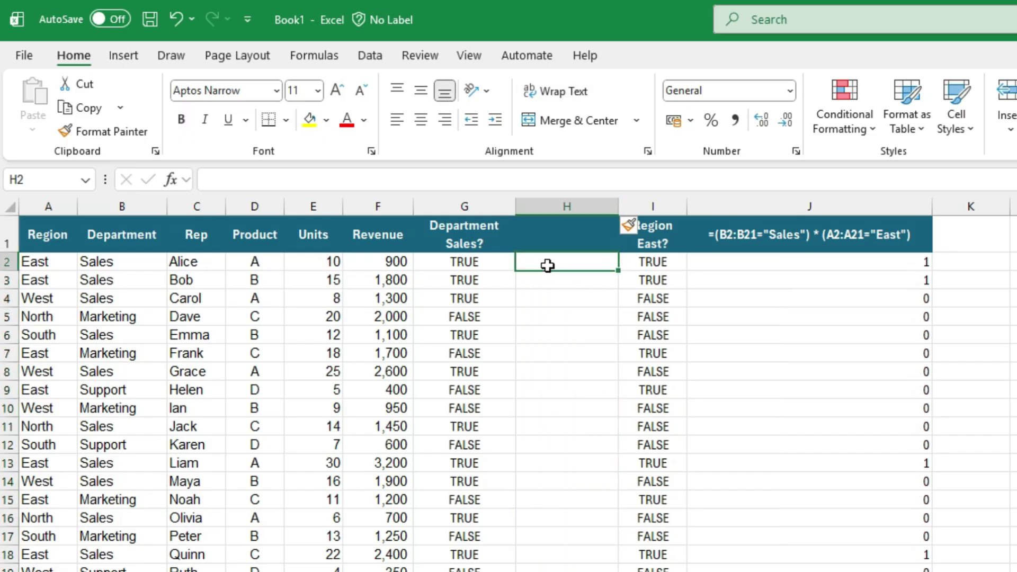
text(=--)
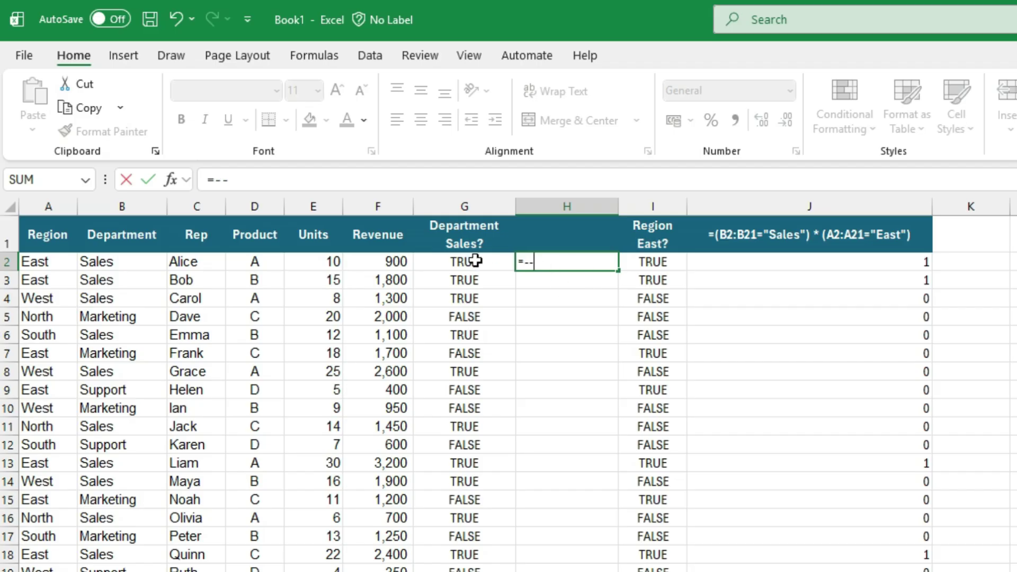
click(466, 262)
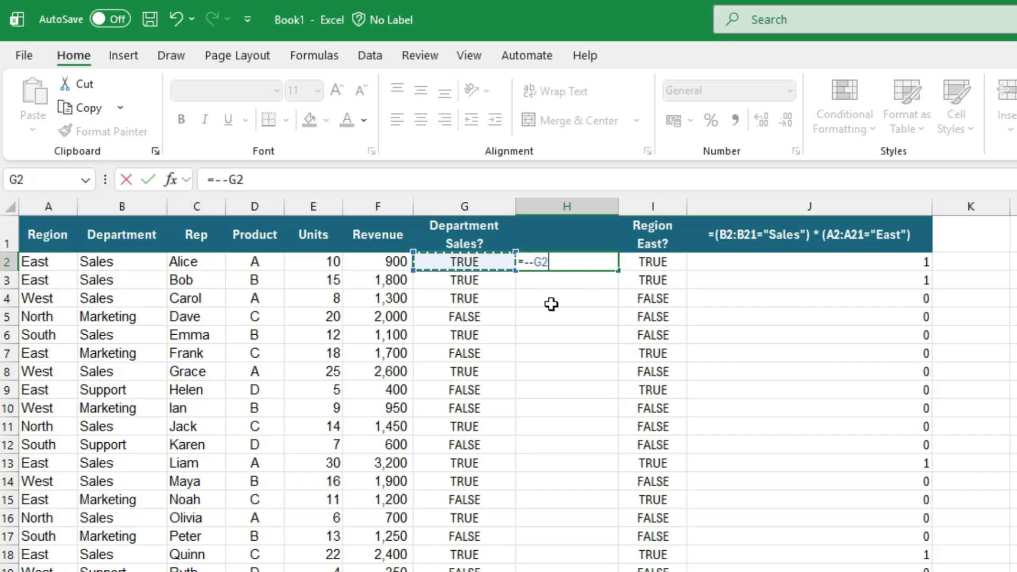
key(Return)
click(579, 265)
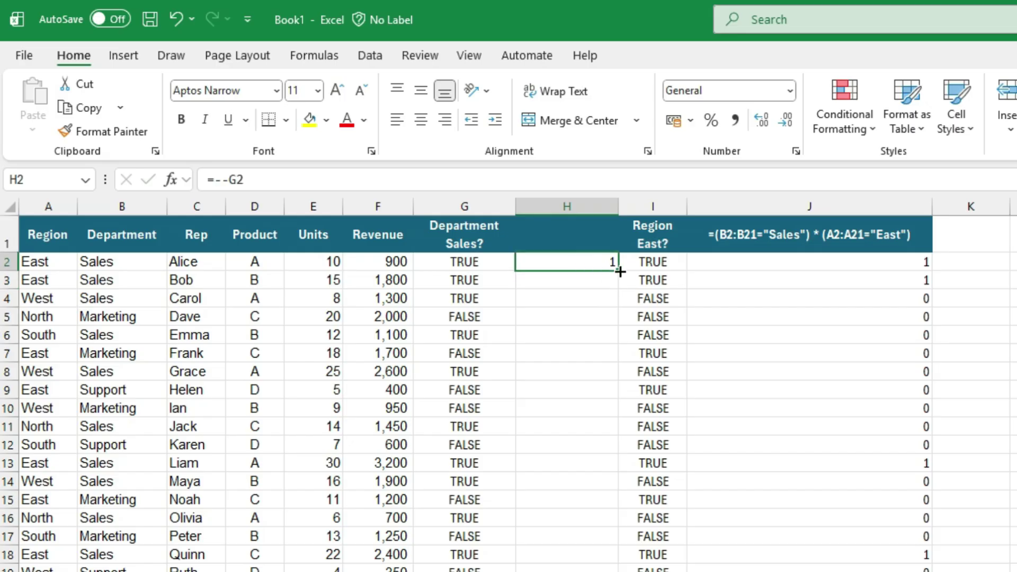
drag(616, 269, 625, 569)
click(512, 278)
drag(512, 278, 551, 279)
drag(513, 320, 558, 322)
- Insert a column at J, enter =N(I2) and fill it down column J
click(707, 206)
right_click(706, 208)
click(758, 389)
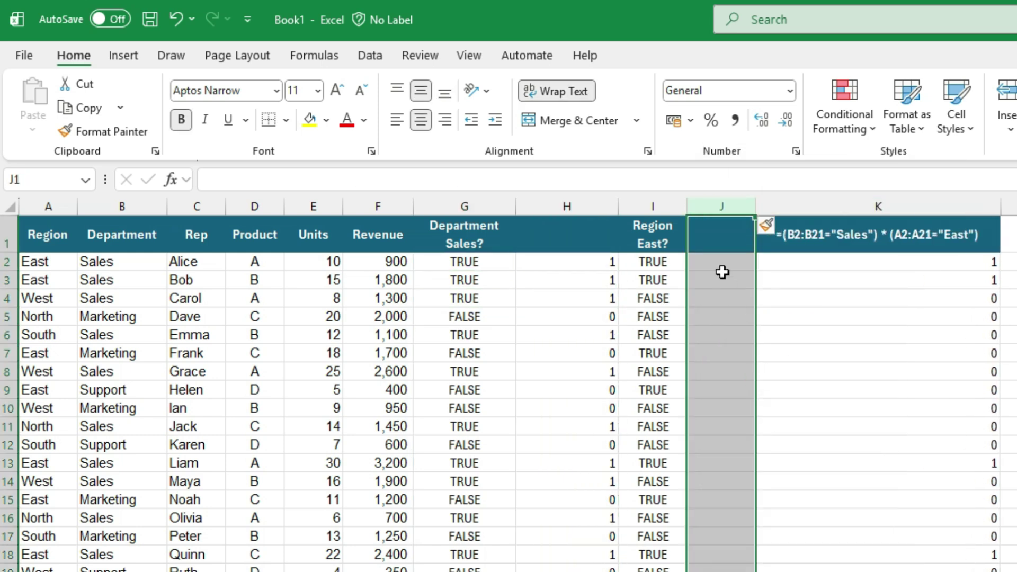
click(718, 264)
text(=N()
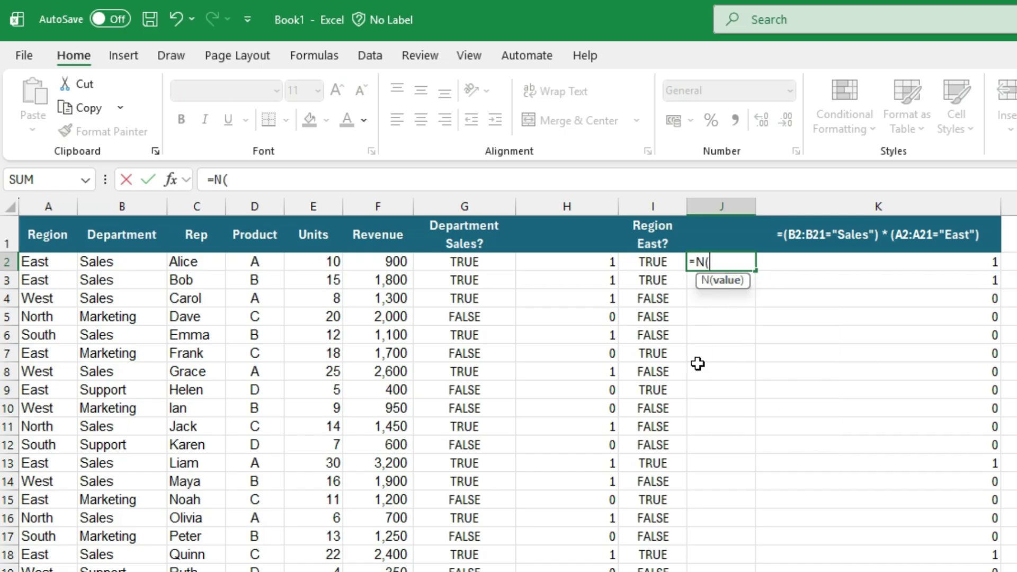
key(Left)
text())
key(Return)
click(721, 262)
drag(756, 271, 758, 571)
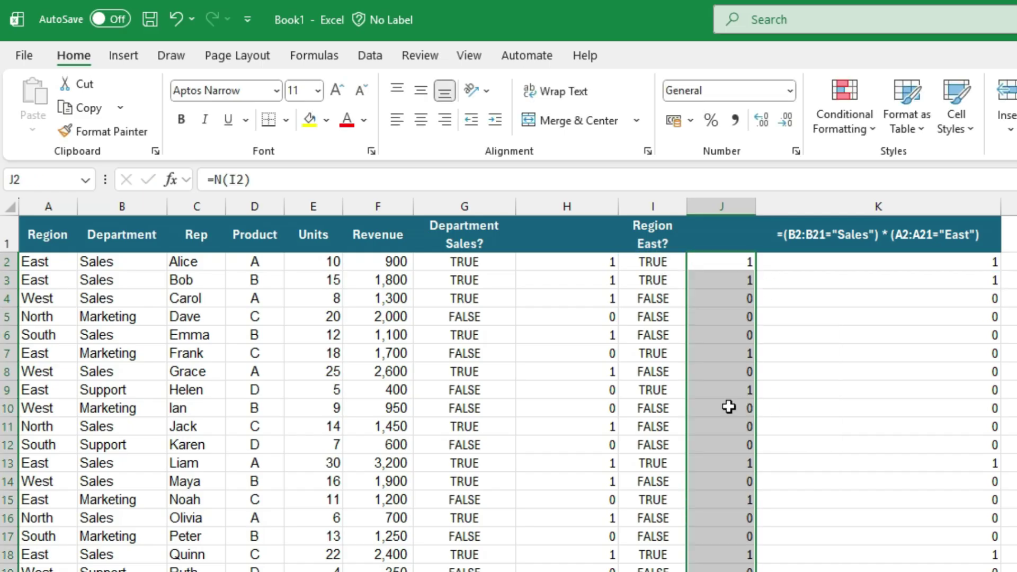
- Compare the Region East? flags with their numbers and review the =--G2 and =N(I2) formulas
drag(665, 265, 710, 266)
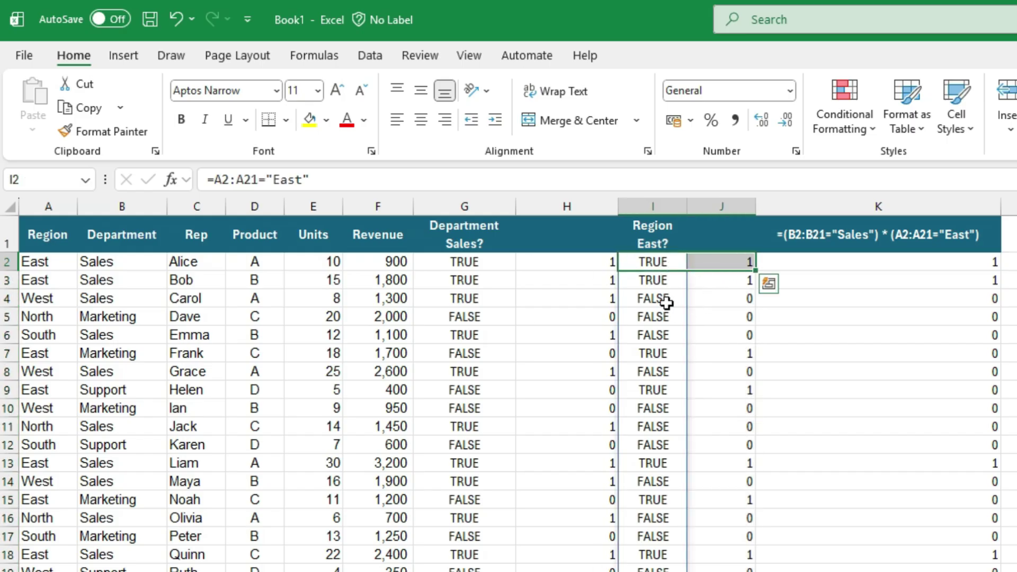
drag(653, 297, 712, 298)
click(592, 265)
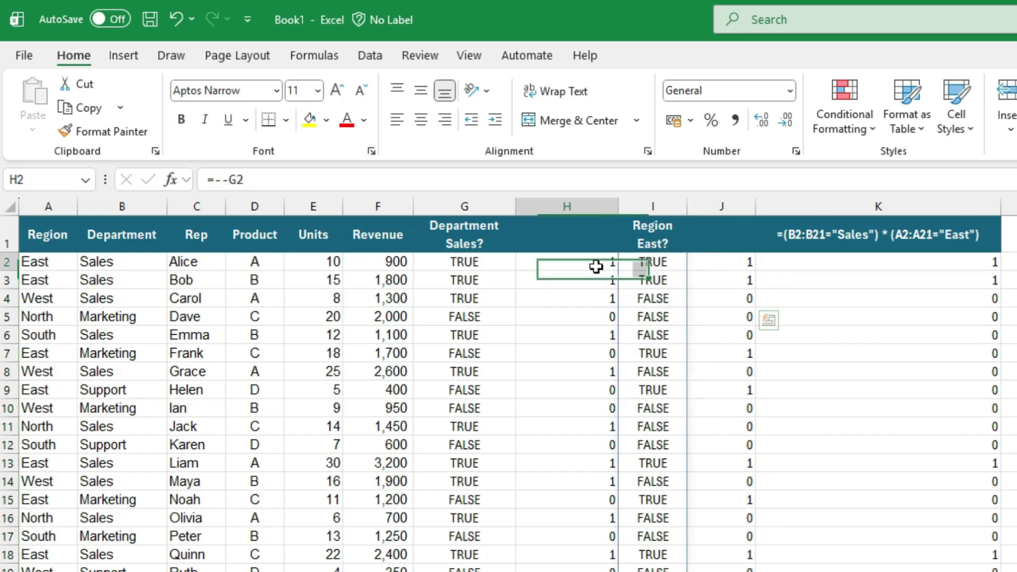
click(723, 269)
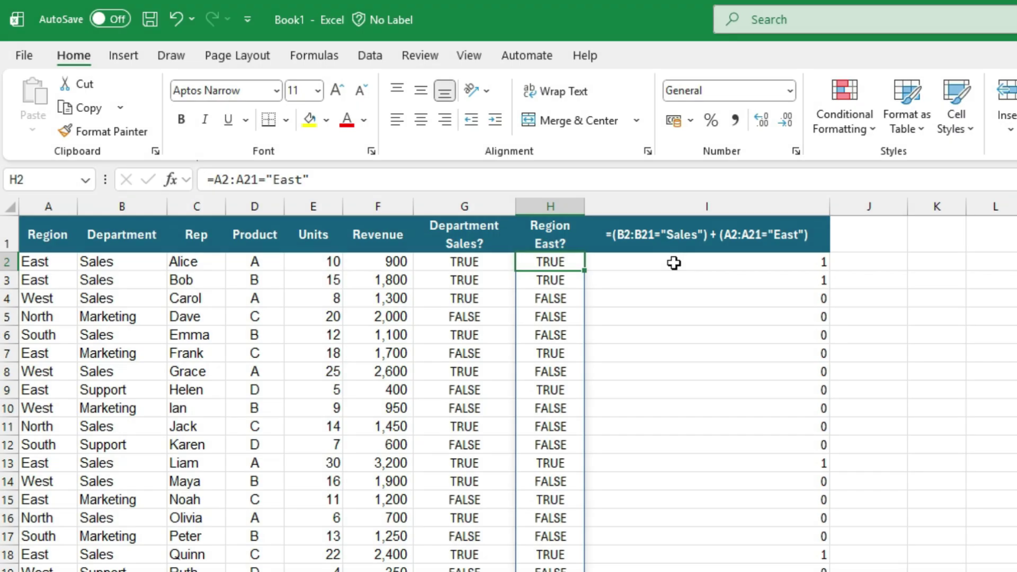
- Change I2 from =G2*H2 to =G2+H2 and fill it down column I
click(673, 264)
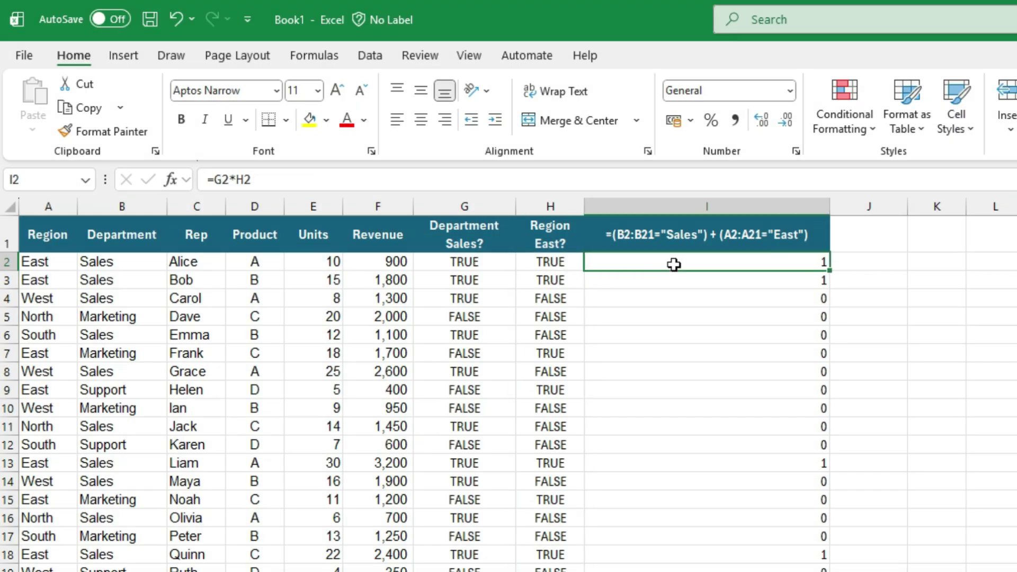
double_click(673, 264)
click(618, 263)
key(BackSpace)
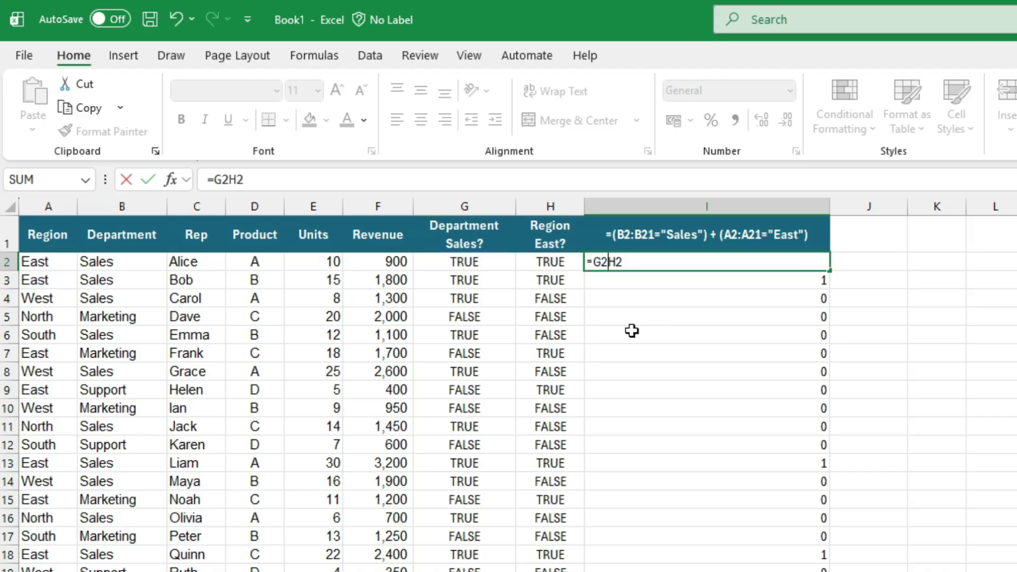
text(+)
key(Return)
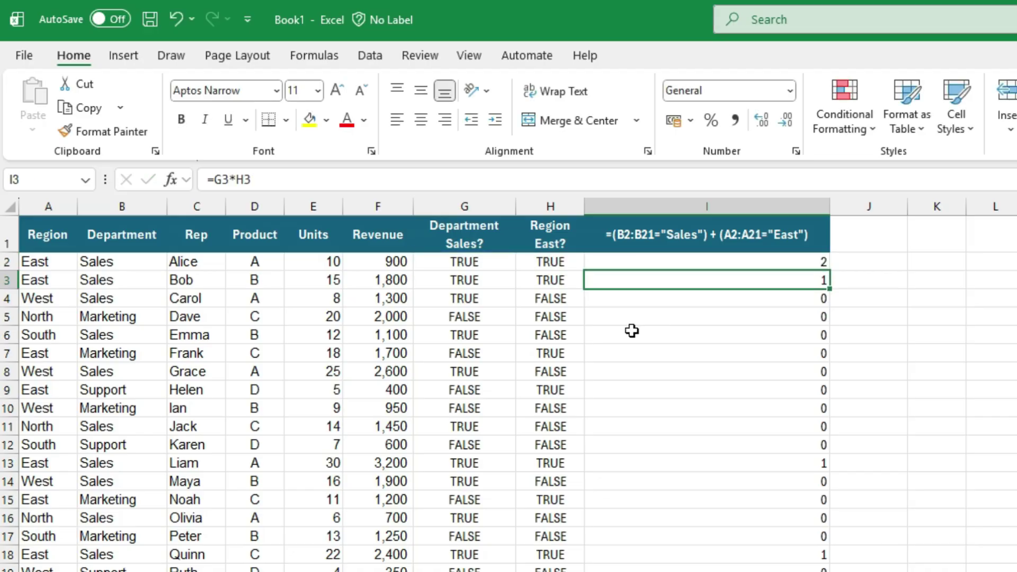
click(794, 267)
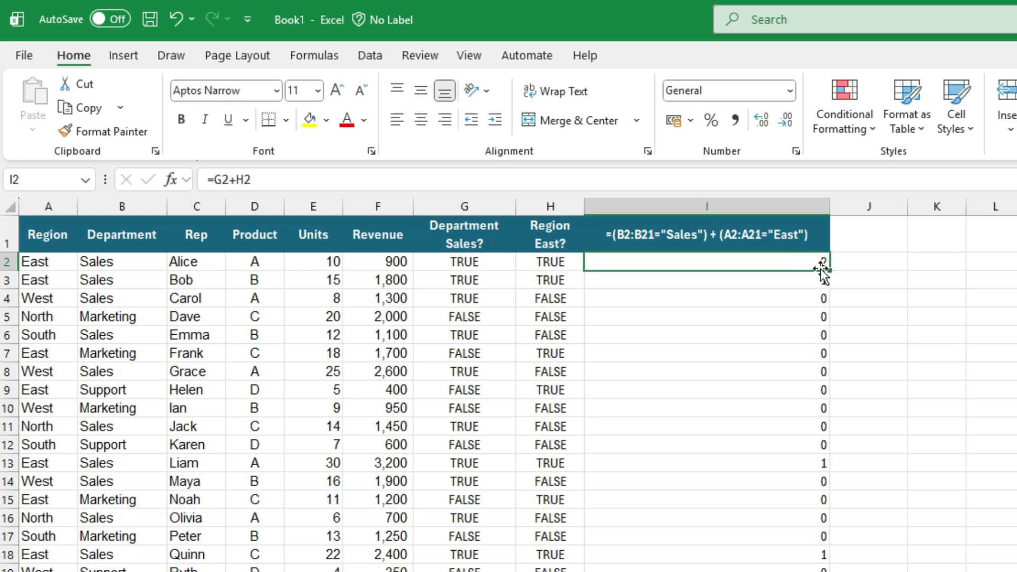
drag(832, 271, 830, 569)
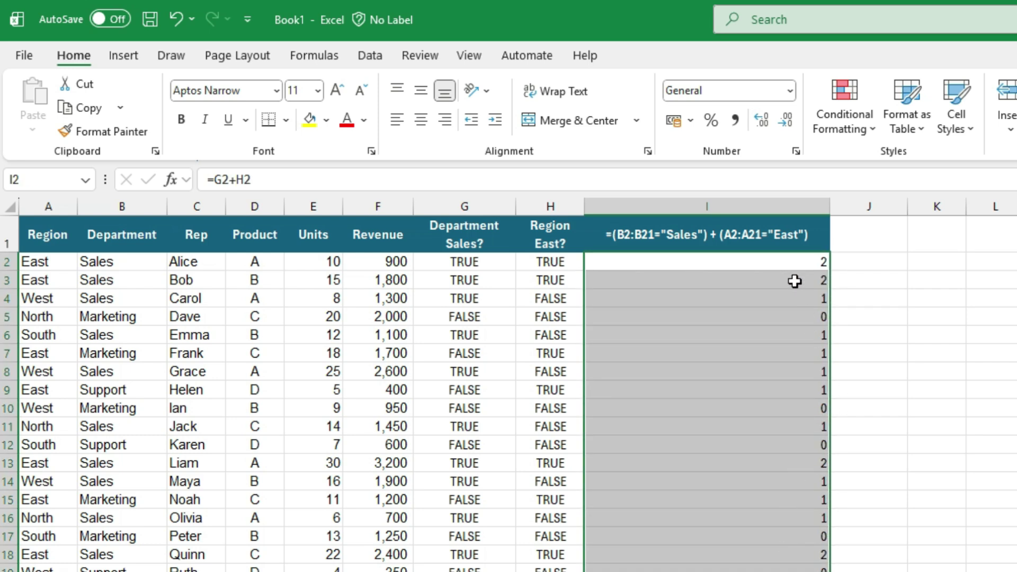
- Review the 2, 1 and 0 sums in rows 2 through 18
click(797, 263)
click(791, 280)
click(797, 301)
drag(799, 336, 790, 395)
click(789, 429)
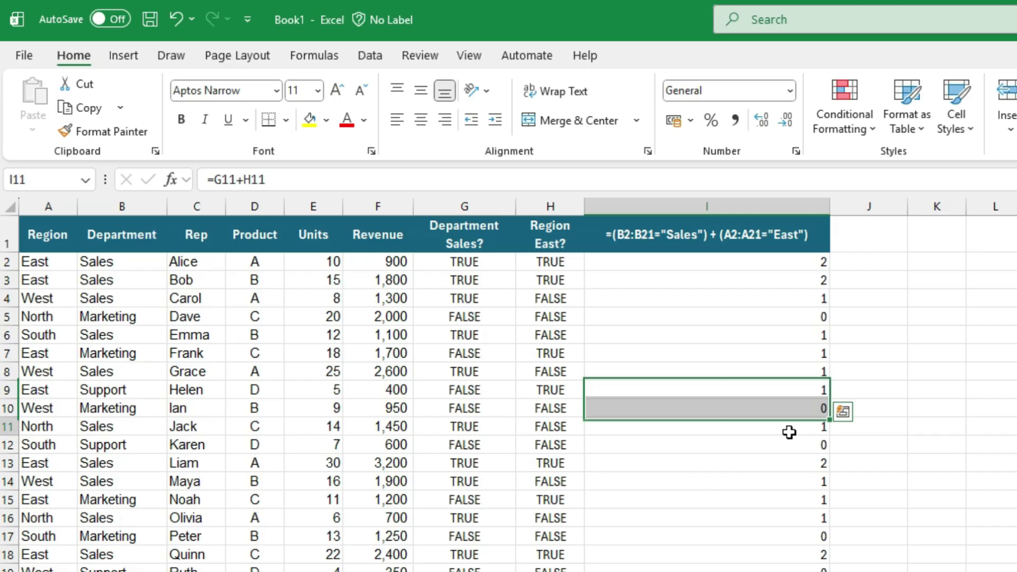
click(783, 467)
drag(782, 467, 780, 517)
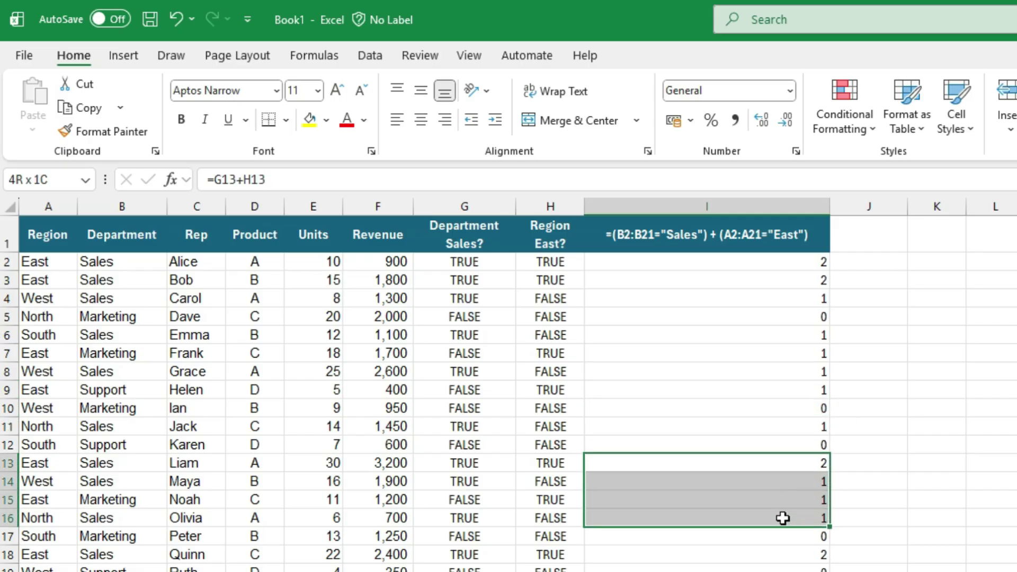
click(768, 555)
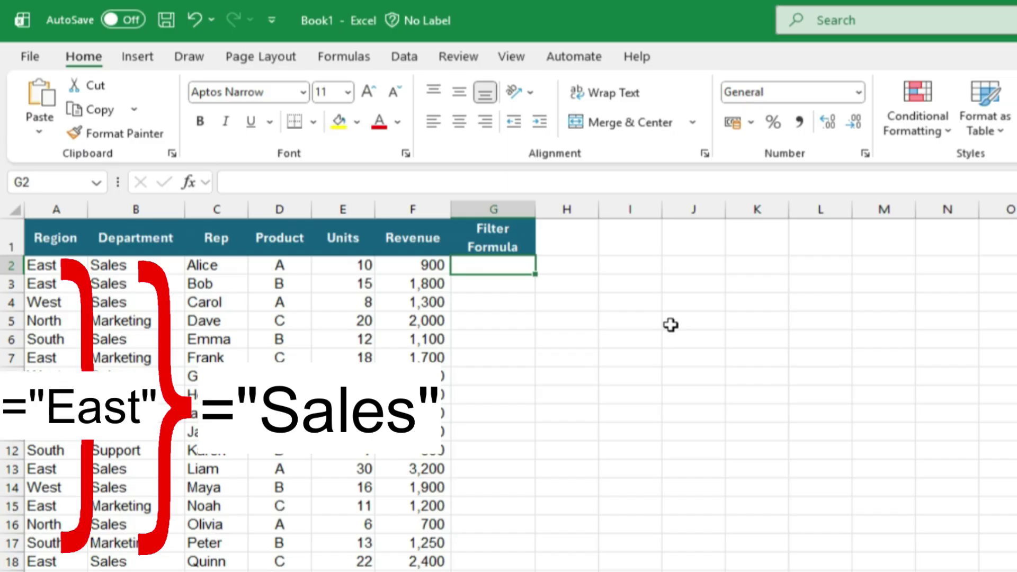
- Begin =FILTER(A2:F21,A2:A21="East") in G2 with the data and Region ranges
text(=FILTER()
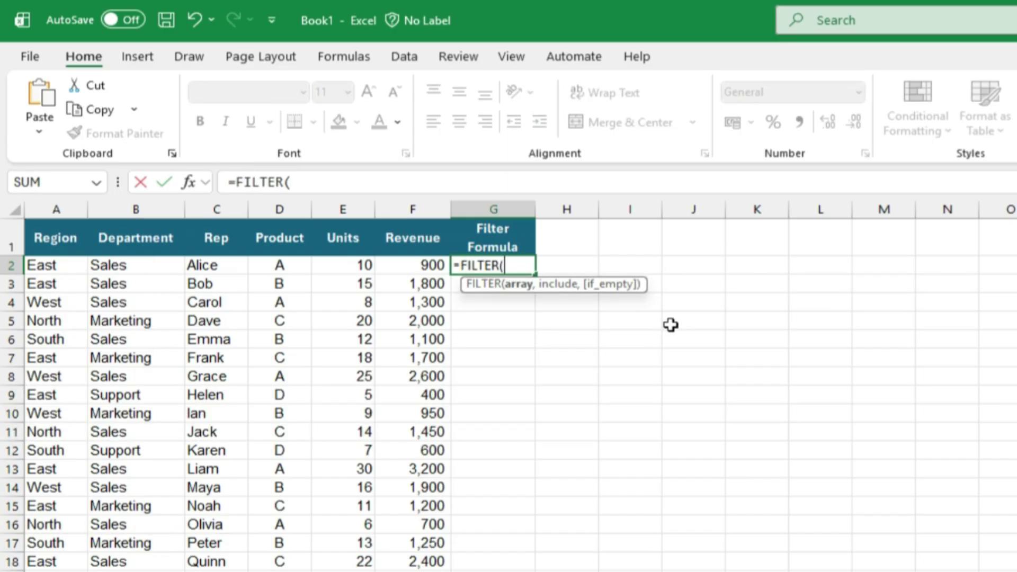
key(Left)
key(ctrl+shift+Down)
key(ctrl+shift+Left)
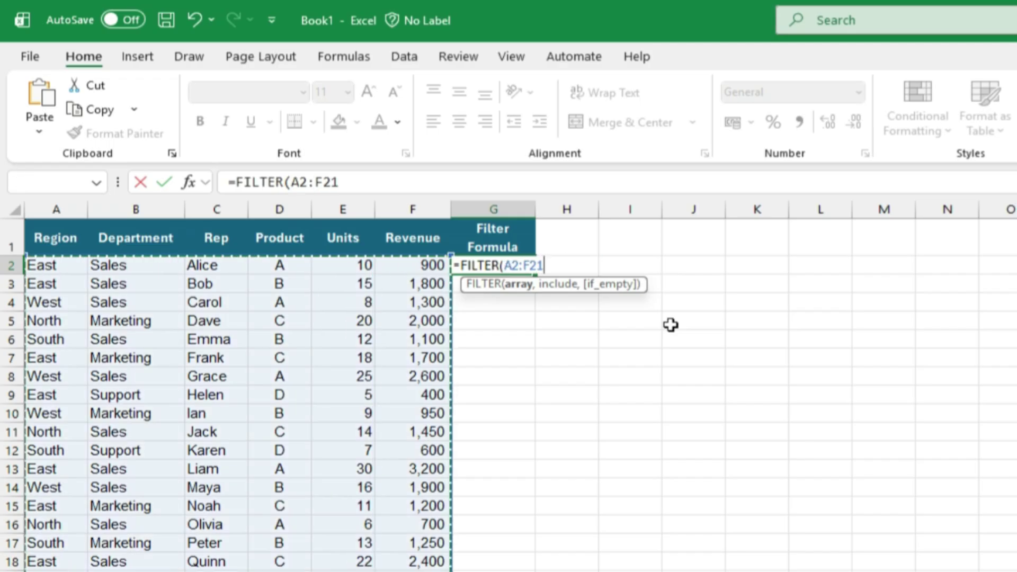
text(,)
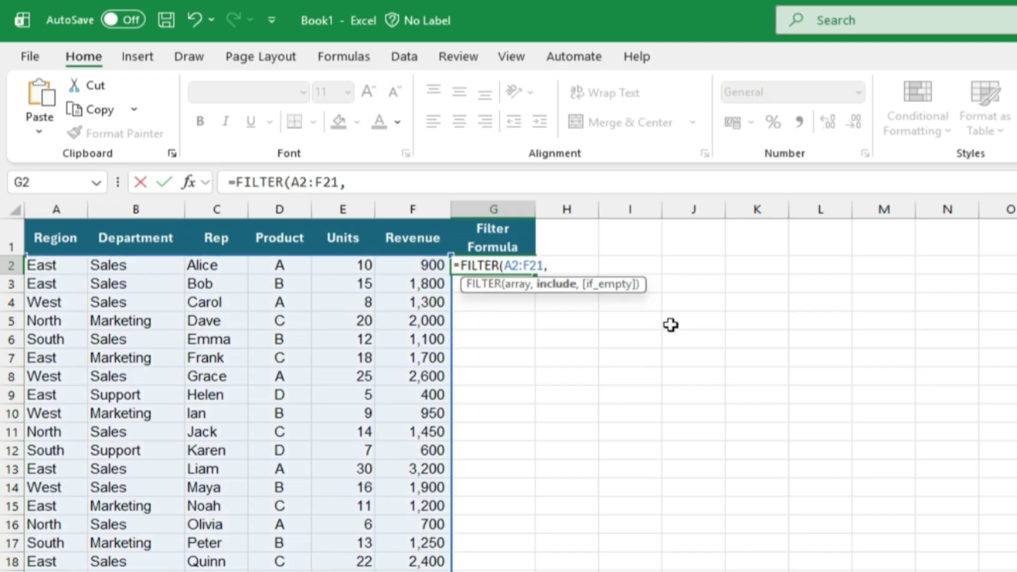
key(ctrl+Left)
key(ctrl+shift+Down)
text(="East"))
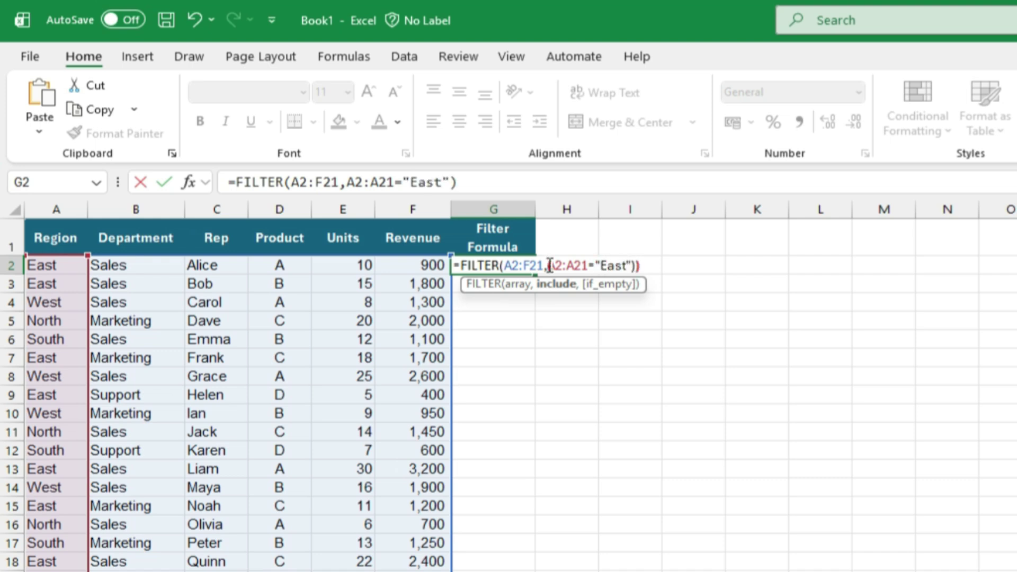
- Complete the condition as (A2:A21="East")*(B2:B21="Sales"), enter it, and select the spilled rows
click(546, 266)
text(()
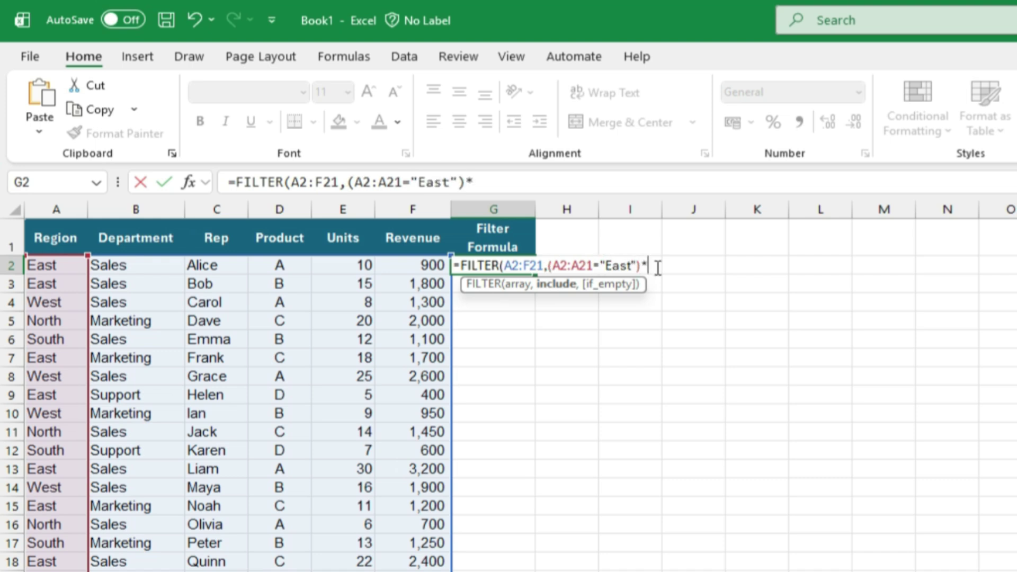
text(()
click(138, 268)
key(ctrl+shift+Down)
text(="Sales")))
key(Return)
drag(492, 265, 503, 336)
drag(542, 286, 571, 331)
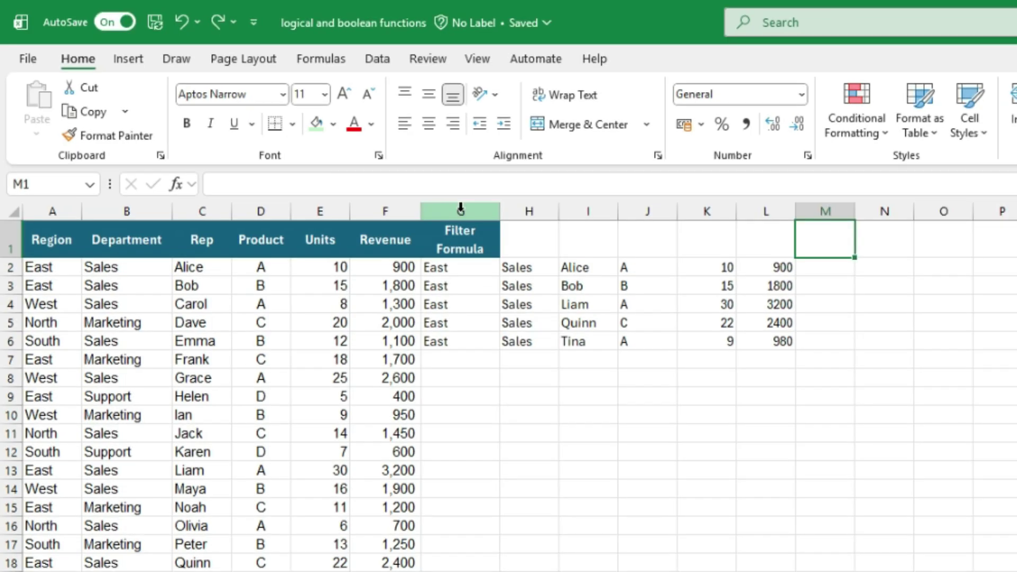
- Insert column G titled AND() and fill =IF(AND(A2="East",B2="Sales"),TRUE,FALSE) down it
click(461, 208)
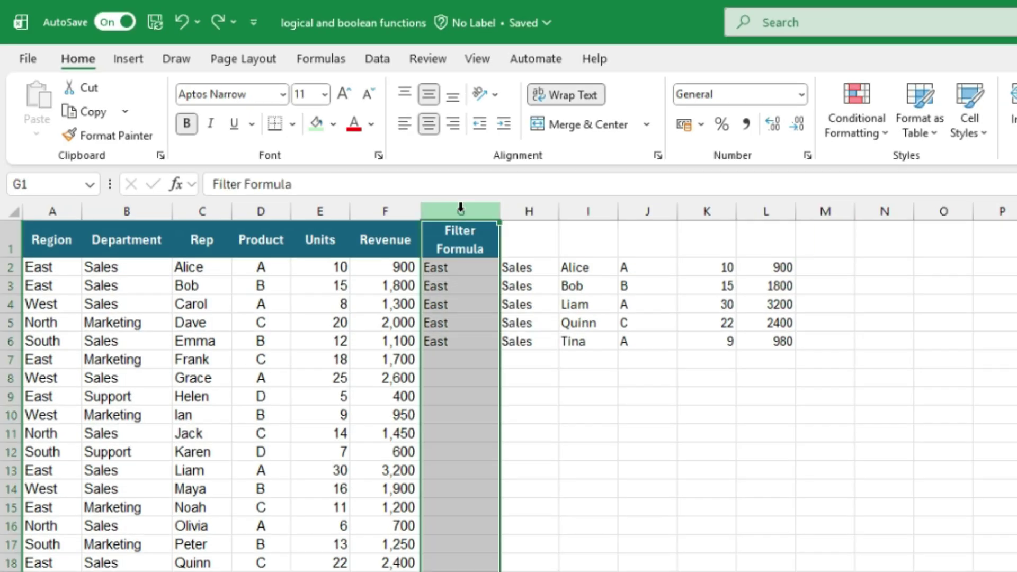
key(ctrl+shift+equal)
click(452, 265)
key(Up)
key(F2)
text(AND())
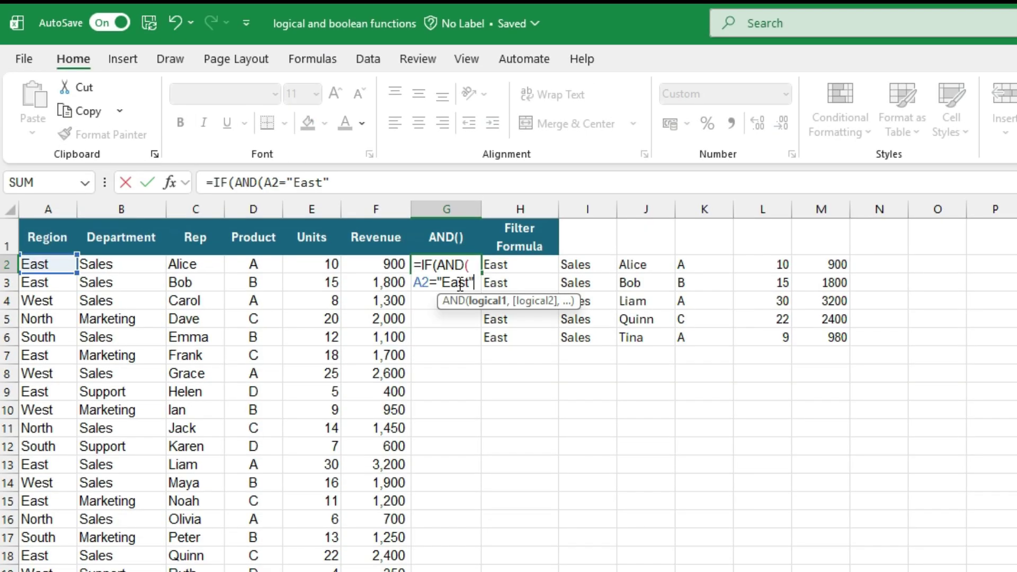
text(,B2="Sales),True,False))
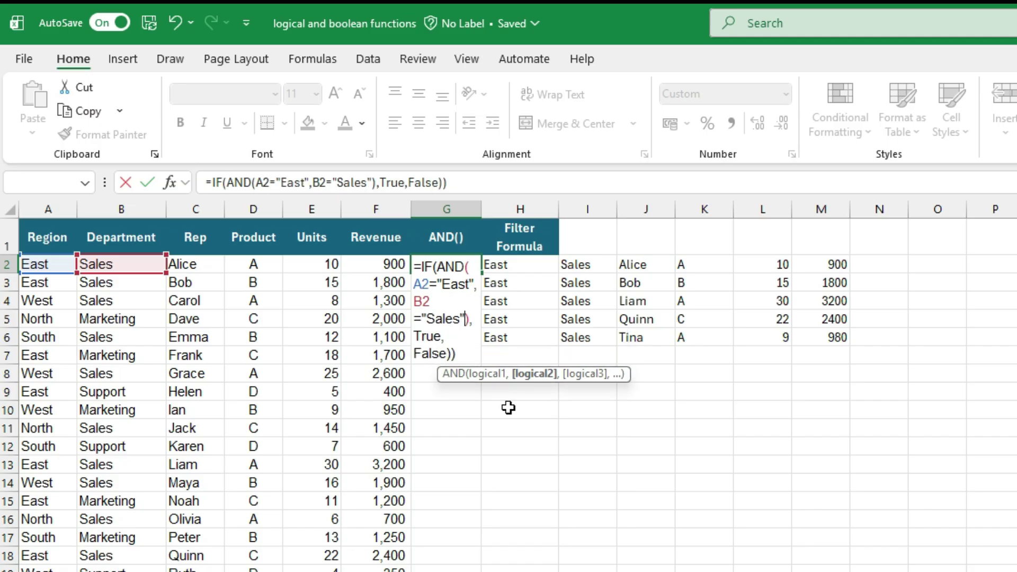
key(ctrl+Return)
drag(481, 273, 482, 569)
- Shade the table rows yellow with a conditional formatting rule =$G2=TRUE
key(ctrl+shift+Left)
click(836, 111)
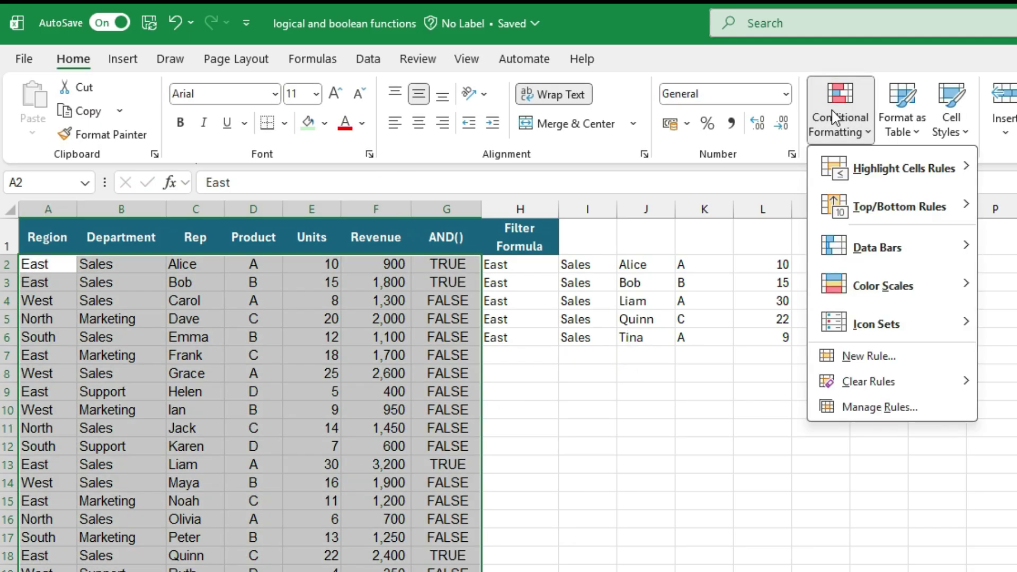
click(824, 358)
click(411, 239)
click(387, 312)
text(=$G2=TRUE)
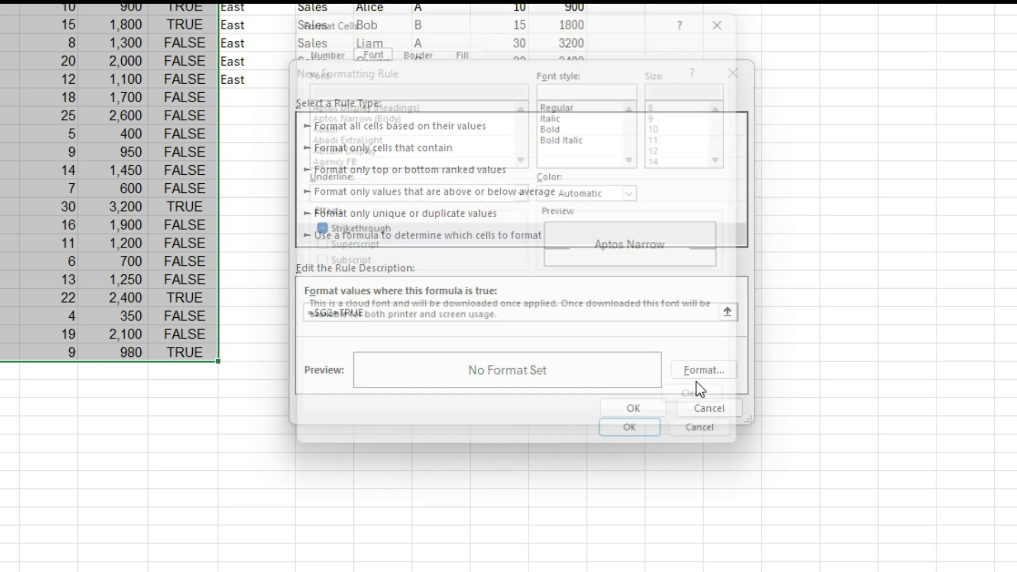
click(462, 49)
click(359, 216)
click(635, 435)
click(634, 407)
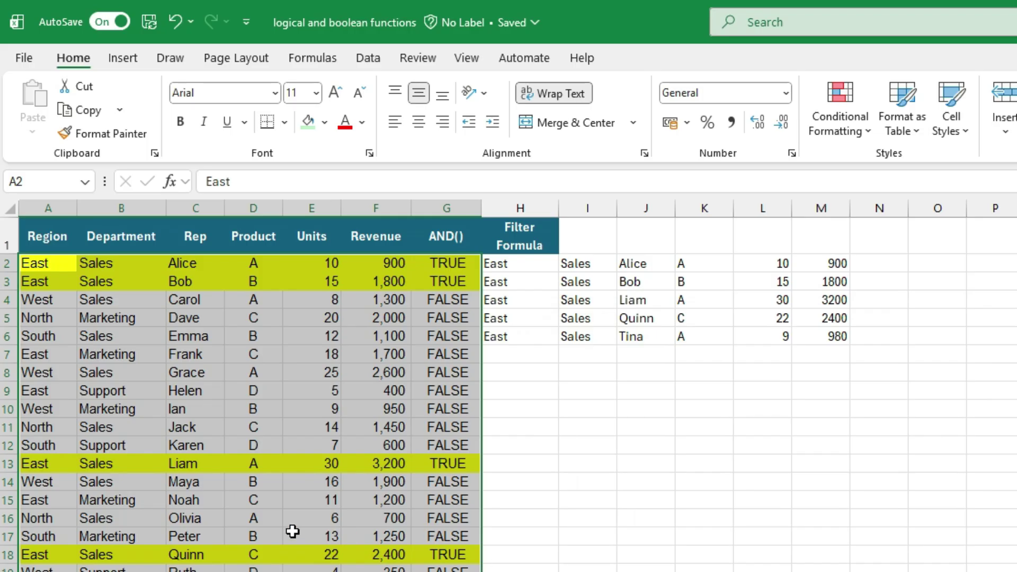
click(479, 463)
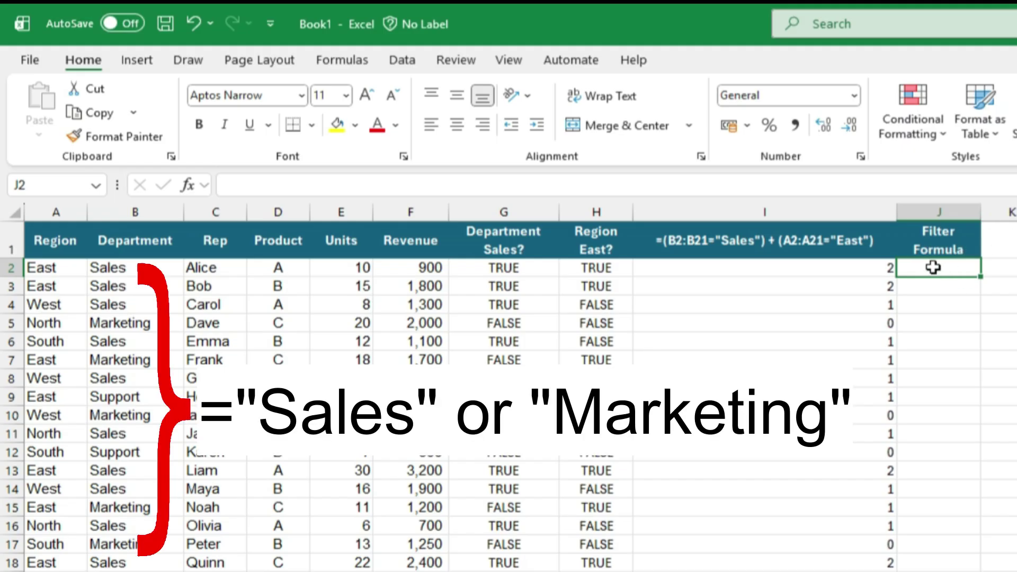
- Enter =FILTER(A1:H21,(B1:B21="Sales")+(A1:A21="East")) in J2 so matching rows spill
text(=FILTER()
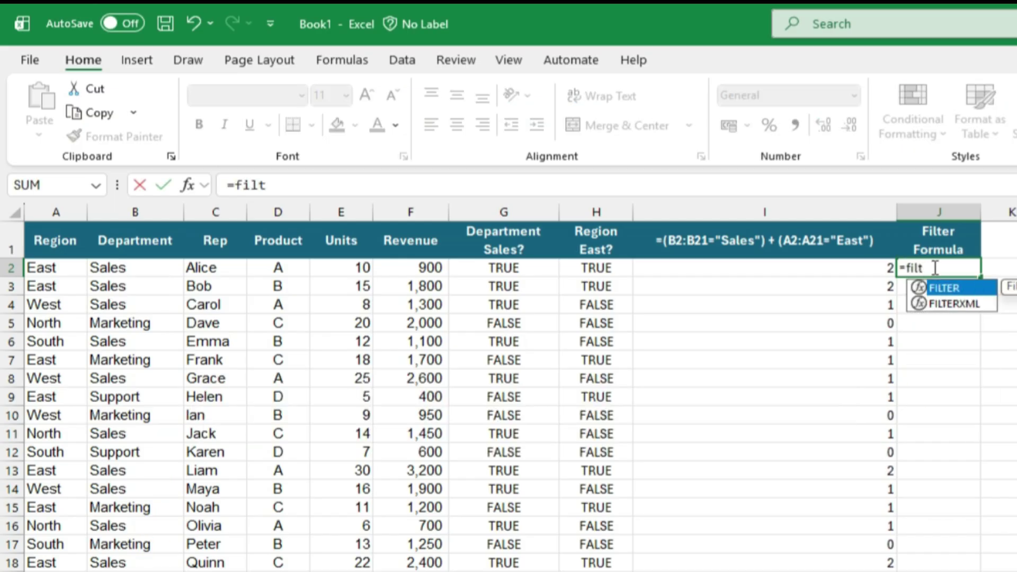
drag(55, 240, 595, 571)
text(,)
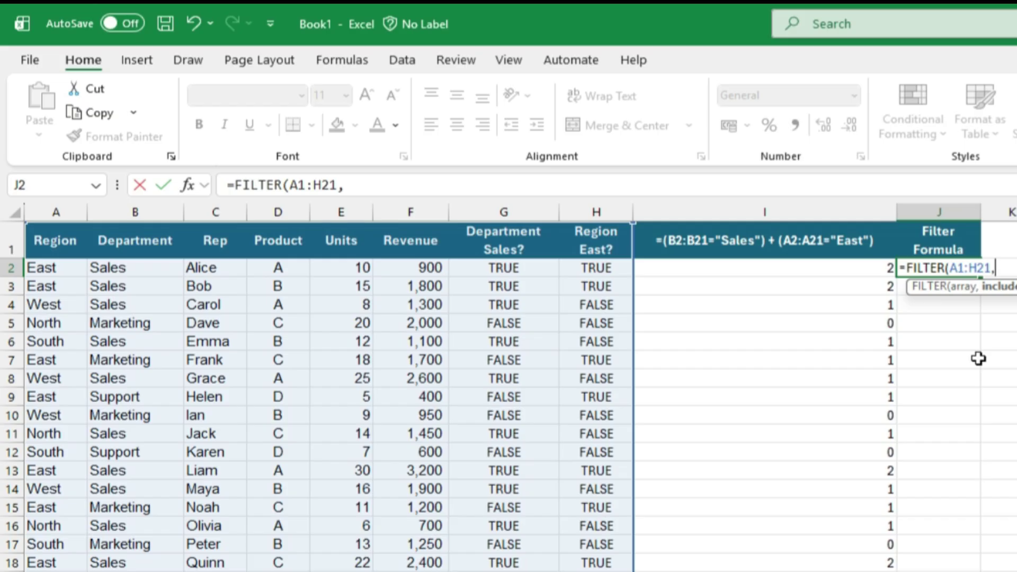
drag(135, 243, 135, 571)
text(=Sales"")
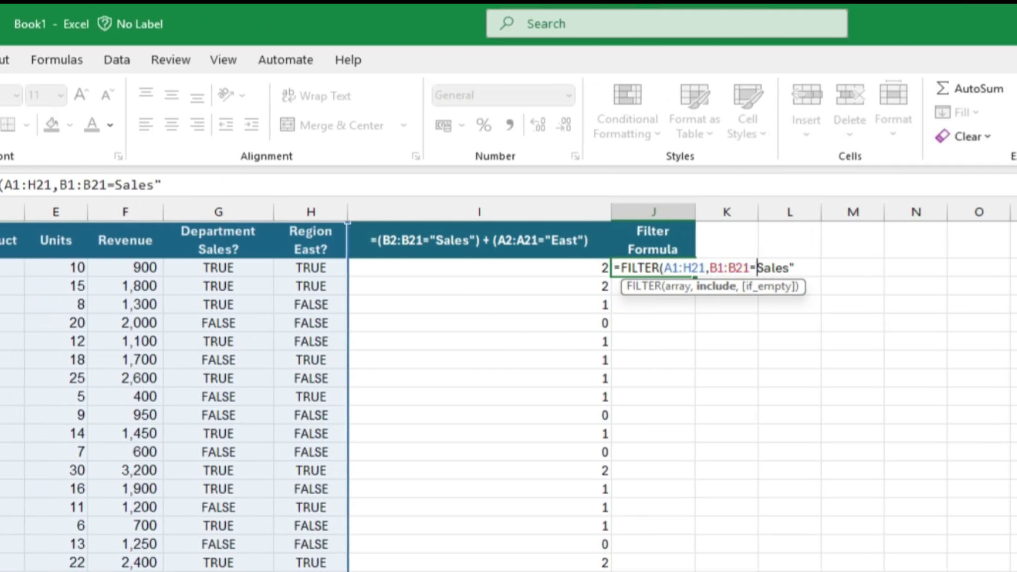
click(710, 267)
text((B1:B21="Sales")+)
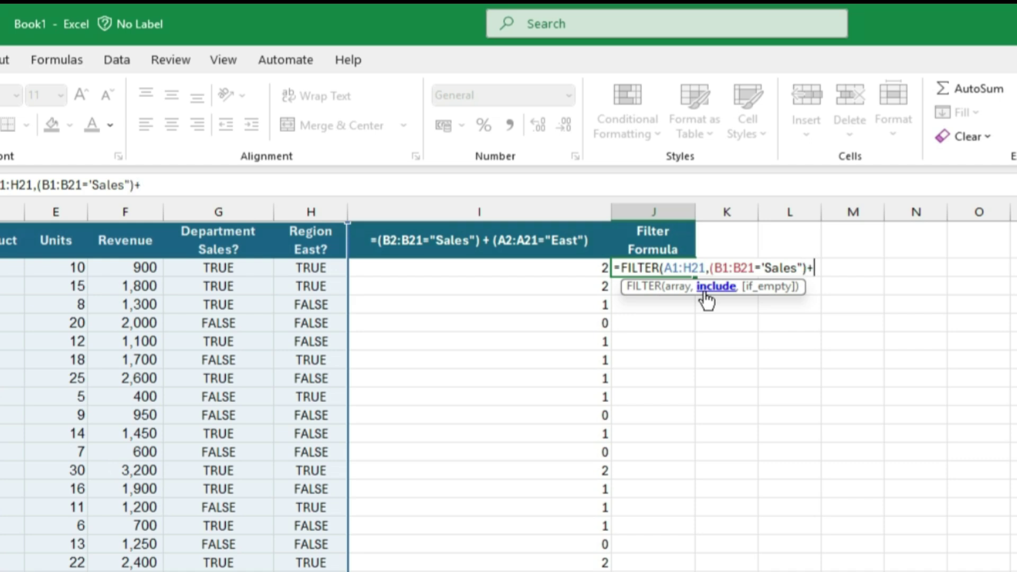
text((A1:A21="East")))
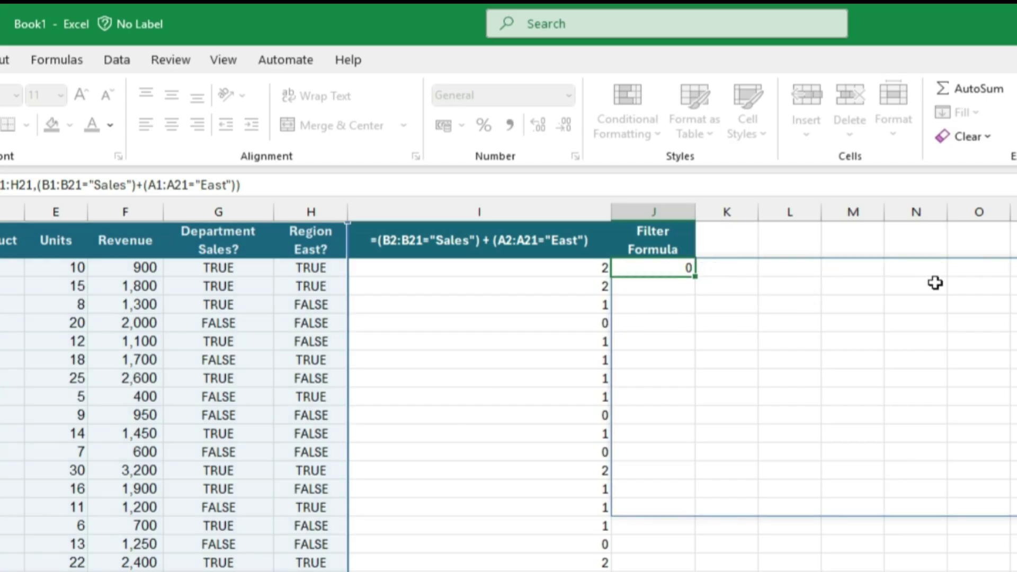
key(Return)
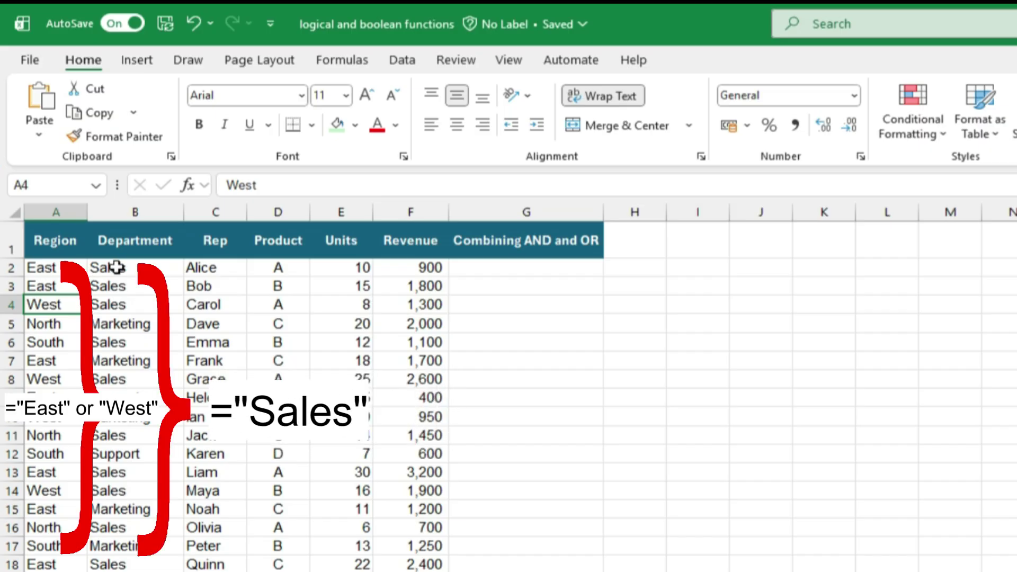
- Begin a FILTER in G2 over A2:F21 with the Region test A2:A21="East"
click(115, 267)
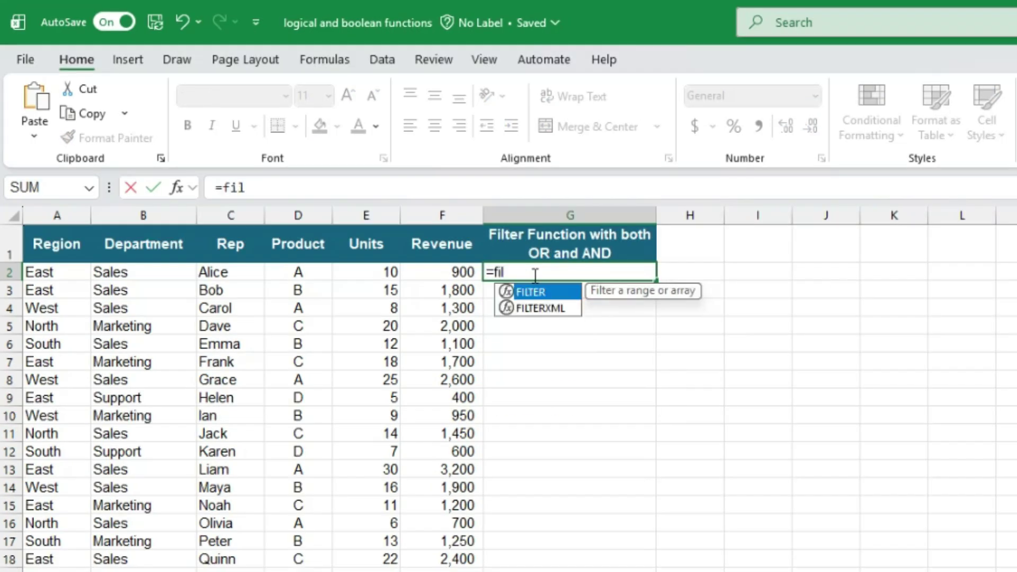
key(Tab)
key(Left)
key(ctrl+shift+Left)
key(ctrl+shift+Down)
text(,)
key(Left)
key(ctrl+Left)
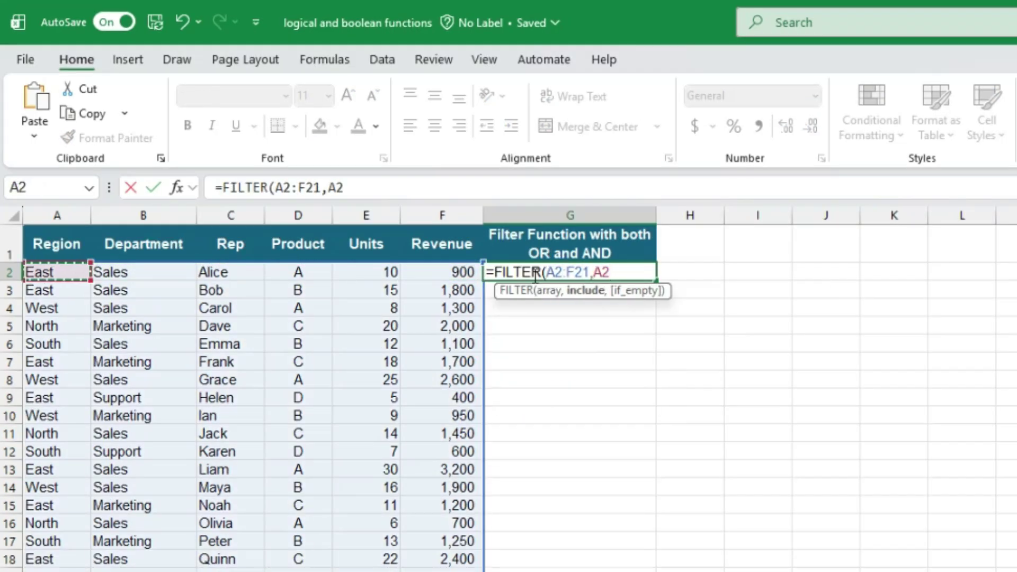
key(ctrl+shift+Down)
text(="East"))
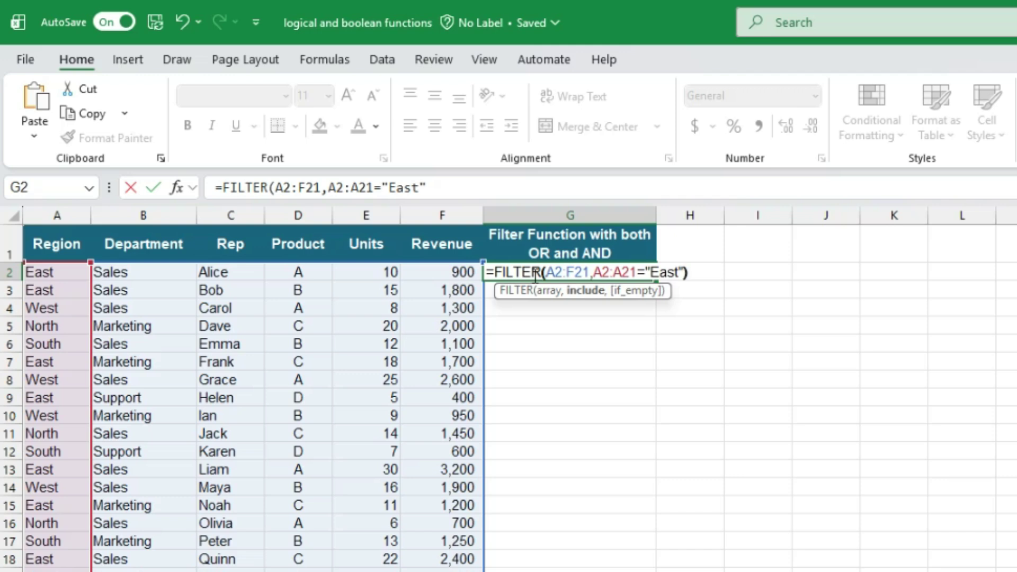
- Add an OR test for West, grouping ((A2:A21="East")+(A2:A21="West"))
key(ctrl+Left)
key(ctrl+Left)
key(ctrl+Left)
text(()
key(End)
text(+()
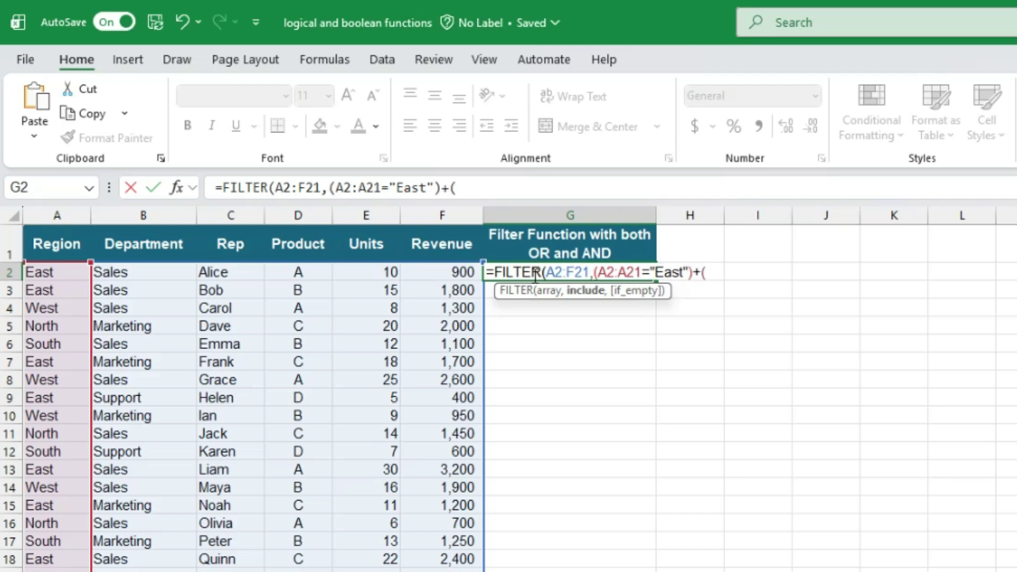
key(Left)
key(ctrl+Left)
key(ctrl+shift+Down)
text(="West")
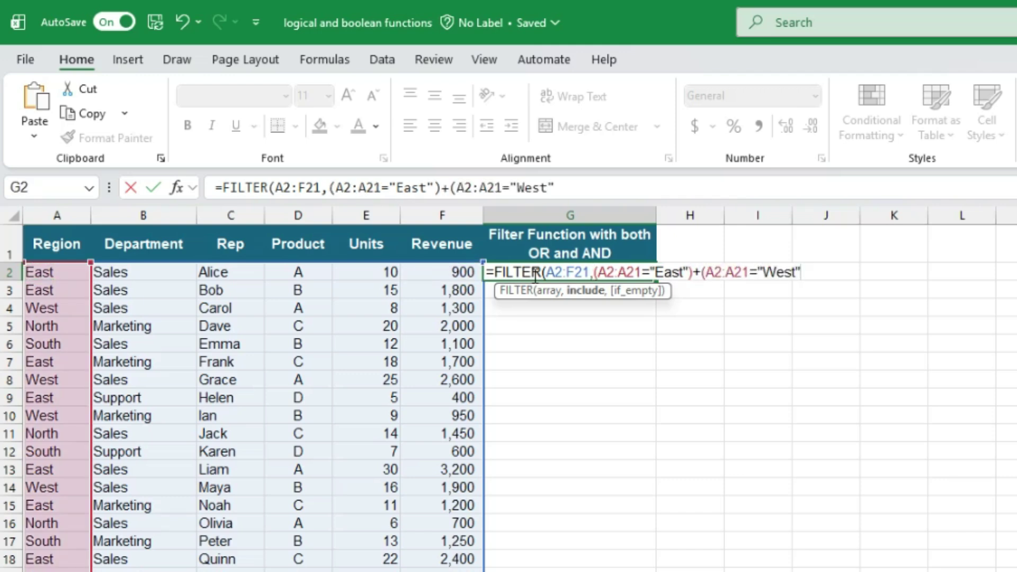
text()))
key(ctrl+Left)
key(ctrl+Left)
key(ctrl+Left)
key(ctrl+Left)
key(ctrl+Left)
key(ctrl+Left)
text(()
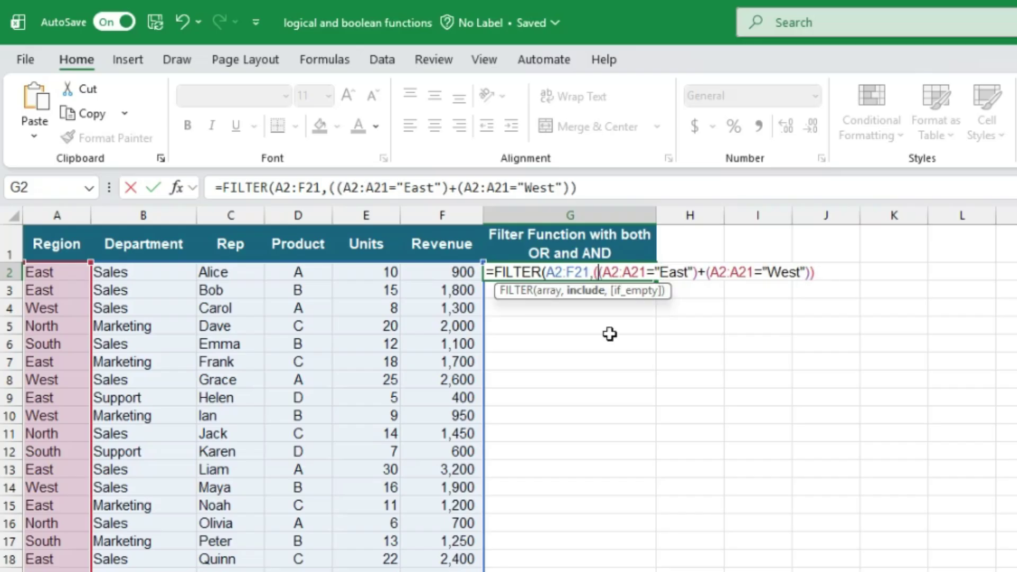
key(End)
- Multiply in (B2:B21="Sales") and (F2:F21>1500), enter the formula, and inspect the spilled rows
text(*()
key(Left)
key(Left)
key(Left)
key(Left)
key(Left)
key(ctrl+shift+Down)
text(=)
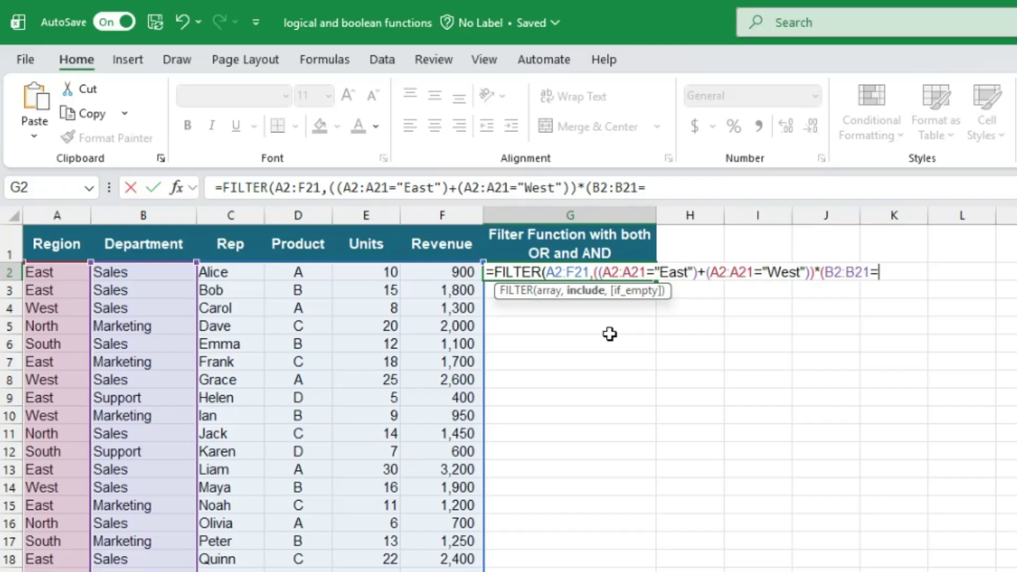
text("Sales"))
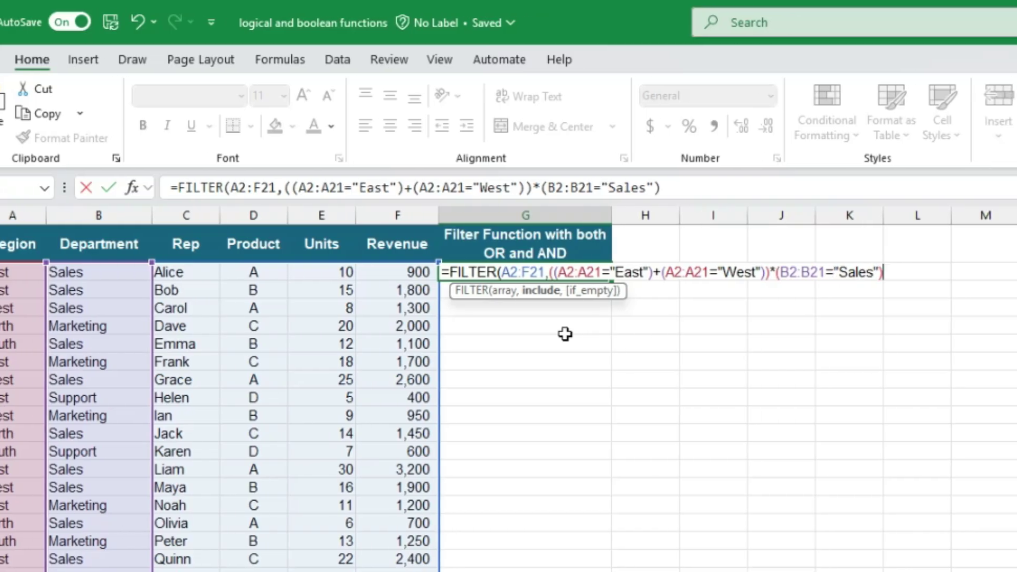
text(*()
key(Left)
key(Left)
key(Right)
key(ctrl+shift+Down)
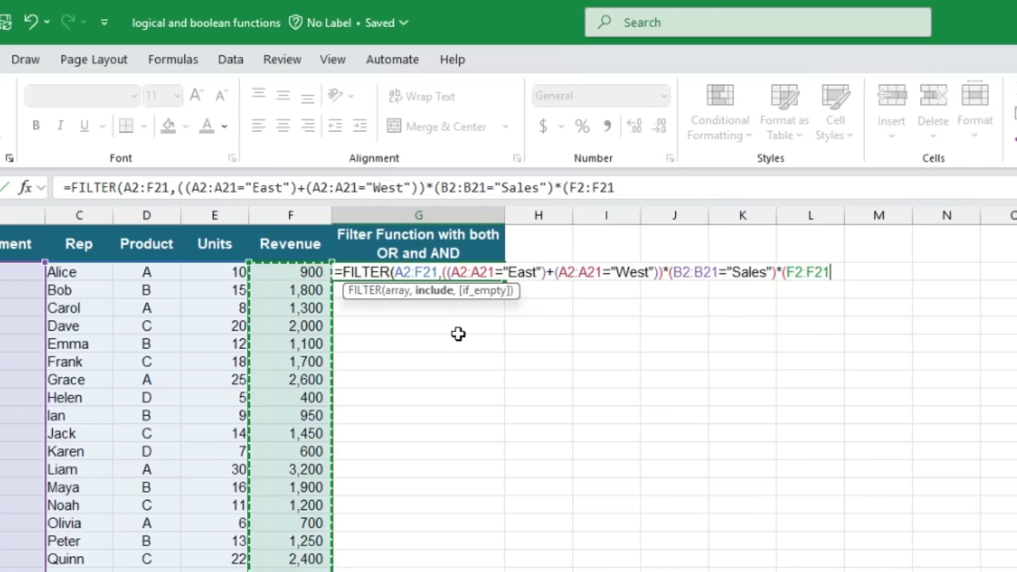
text(>1500)))
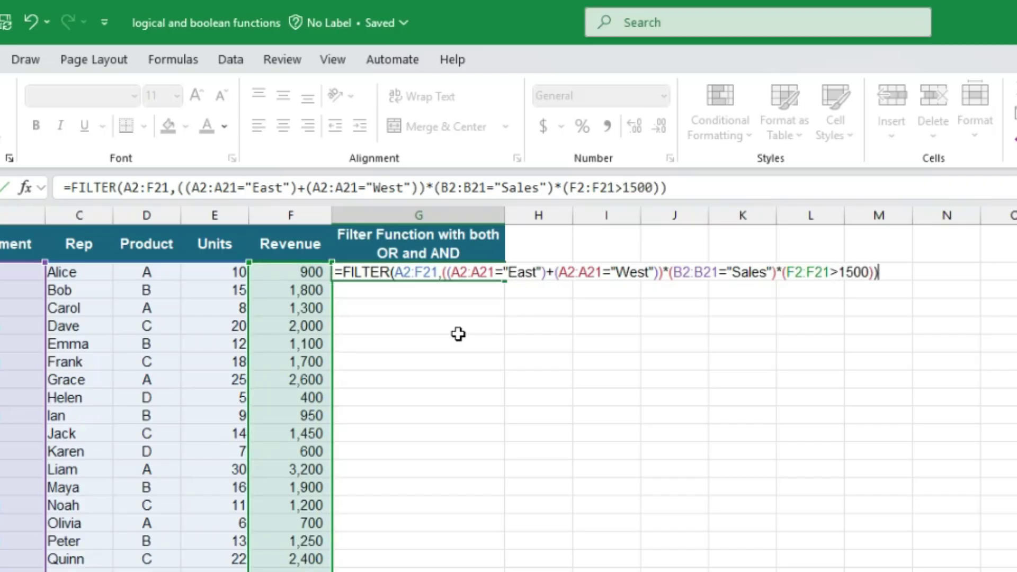
key(Return)
drag(374, 276, 377, 341)
drag(518, 277, 526, 322)
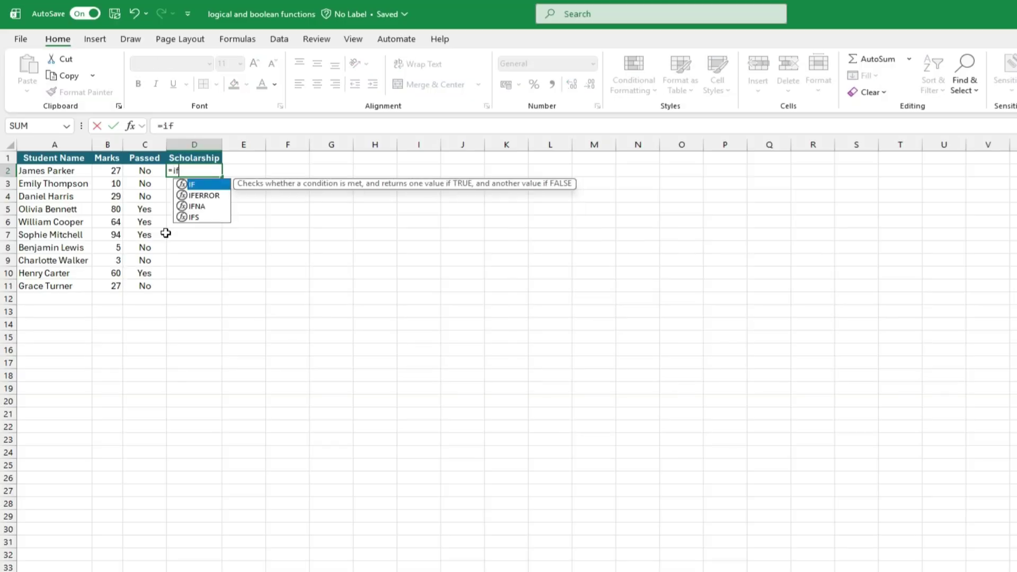
- Enter =IF(AND(B2>=60,C2="Yes"),"Eligible","Not Eligible") in D2 and copy it down to every student
text((AND()
click(112, 171)
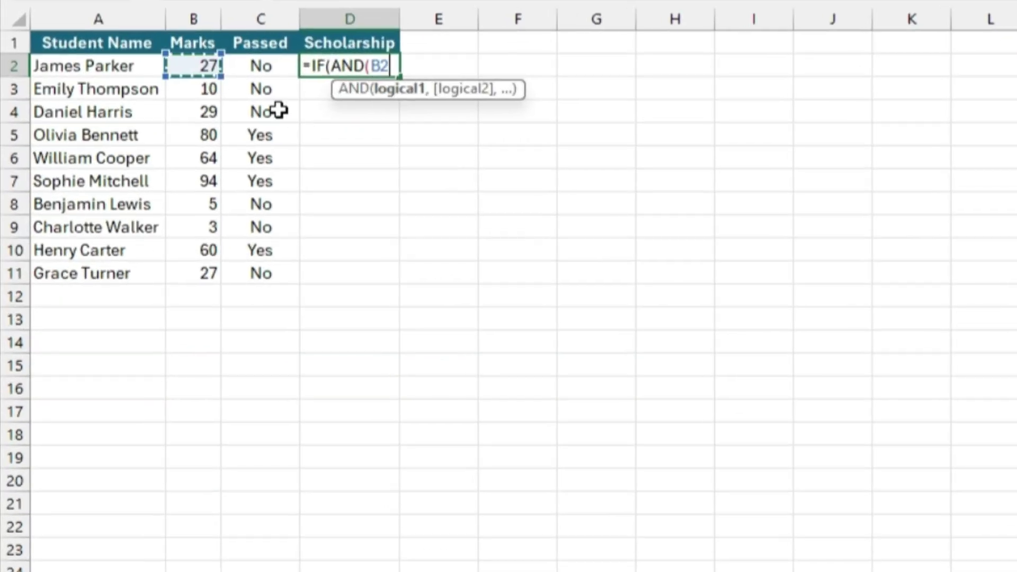
text(>=60)
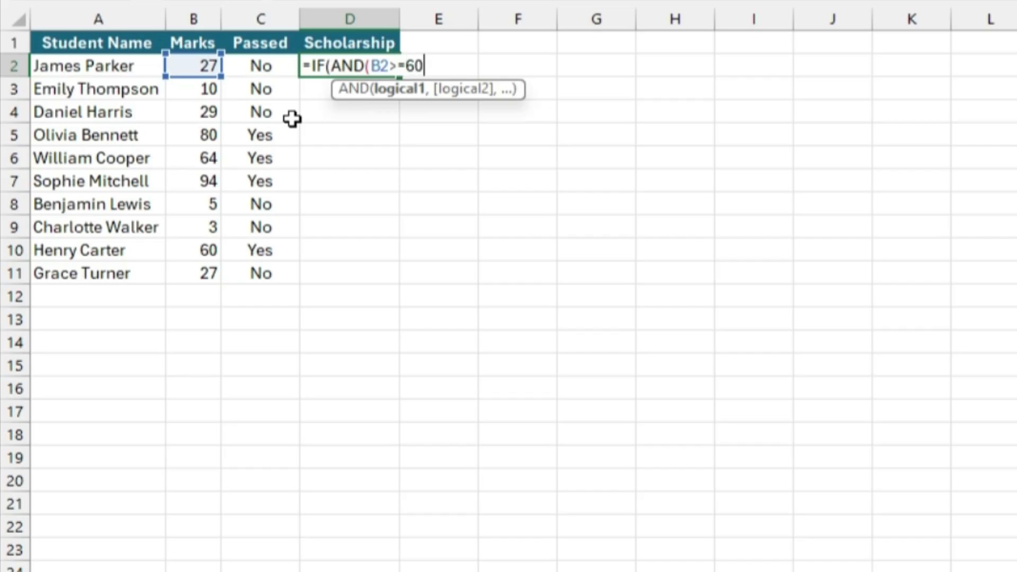
text(,C2="Yes"),)
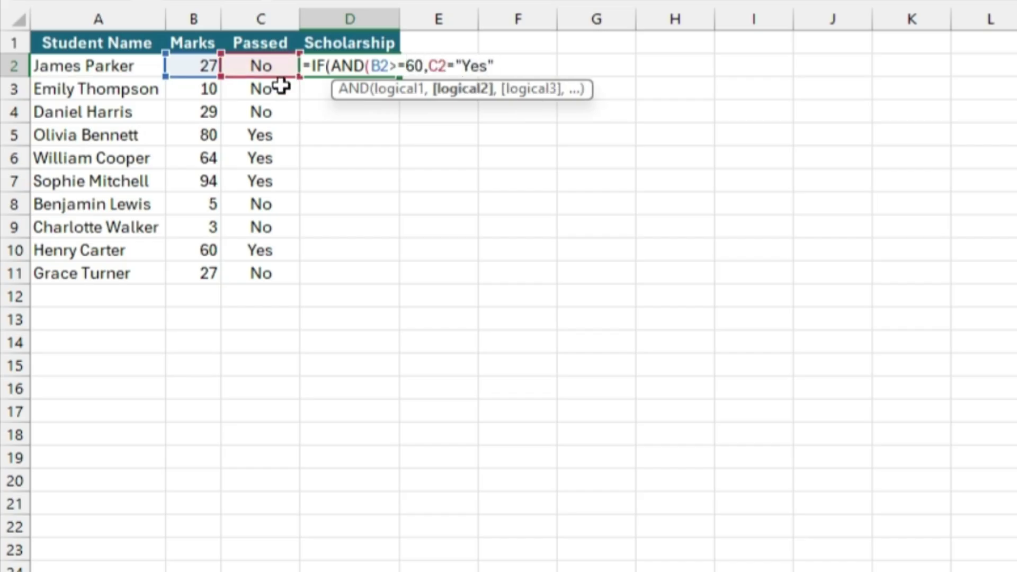
text("Eligible","Not Eligible"))
key(Return)
click(345, 66)
double_click(400, 78)
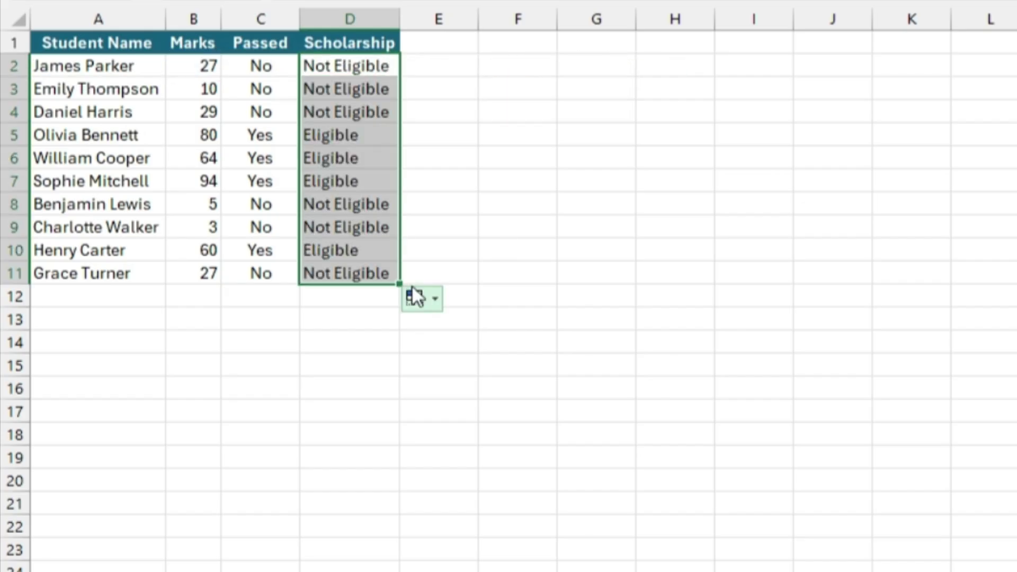
- Enter =IF((B2>=60)*(C2="Yes"),"Eligible","Not Eligible") in E2 as a multiplication-based test
click(445, 69)
text(=if((B2>=60)*()
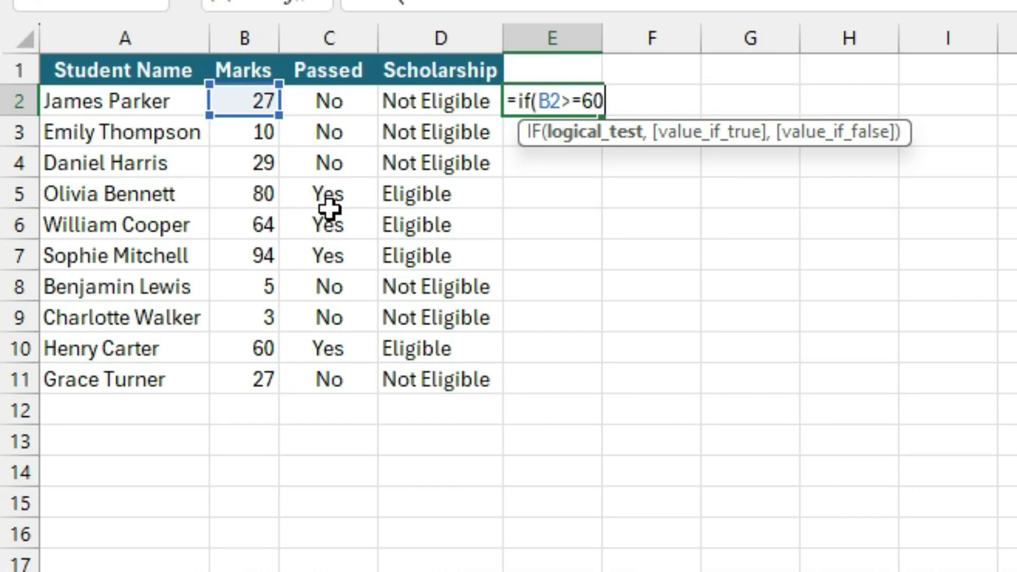
click(329, 101)
text(="Yes"),"Eligible","Not Eligible"))
key(ctrl+Return)
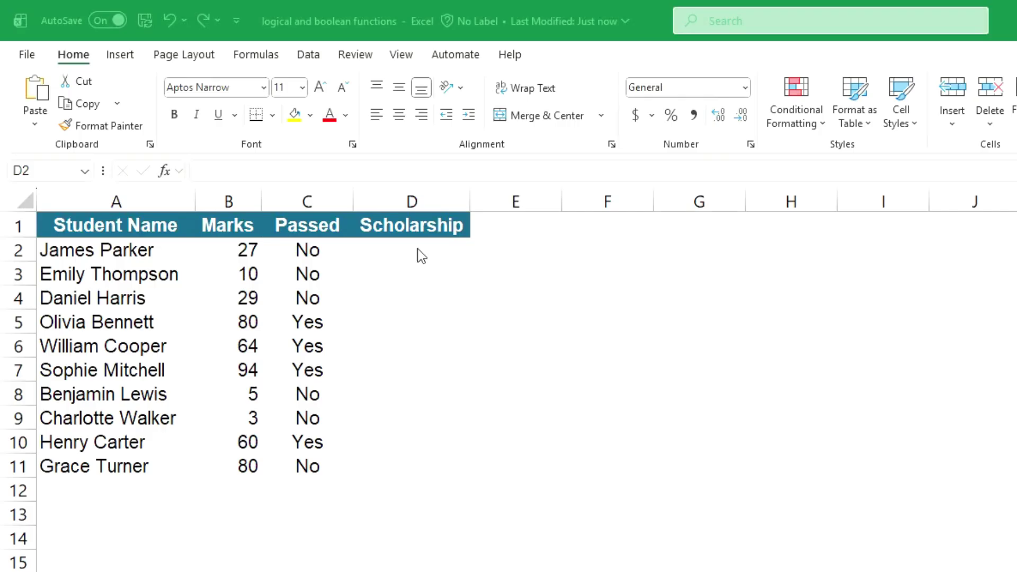
- Start a new D2 formula =IF((B2:B11>60)* testing the whole Marks range
click(415, 254)
text(=)
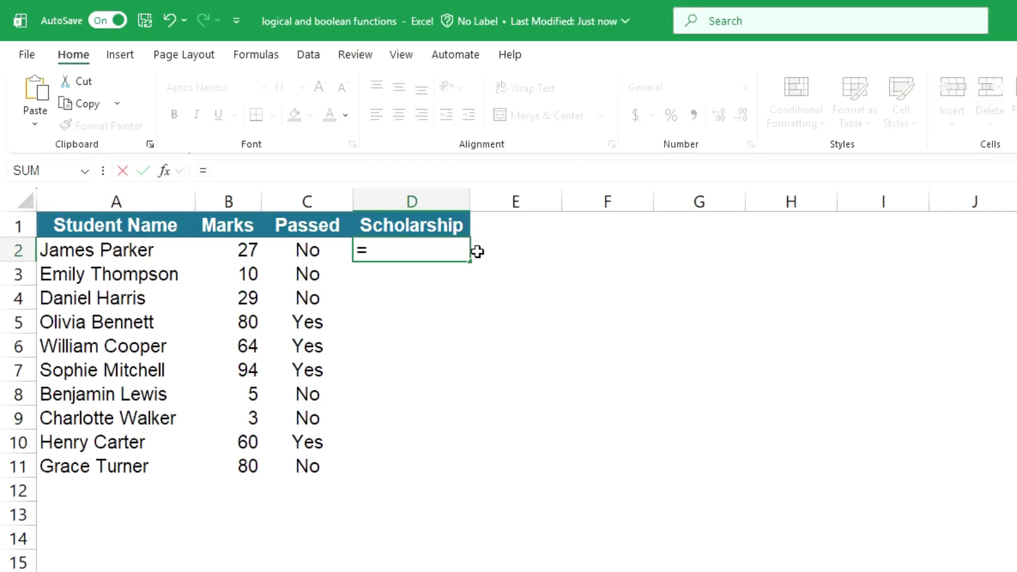
text(if()
key(Left)
key(Left)
key(ctrl+shift+Down)
text(>60))
click(383, 253)
text(()
key(End)
text(*)
- Add (C2:C11="Yes") with "Eligible"/"Not Eligible" results and enter it to spill down
drag(310, 258, 279, 461)
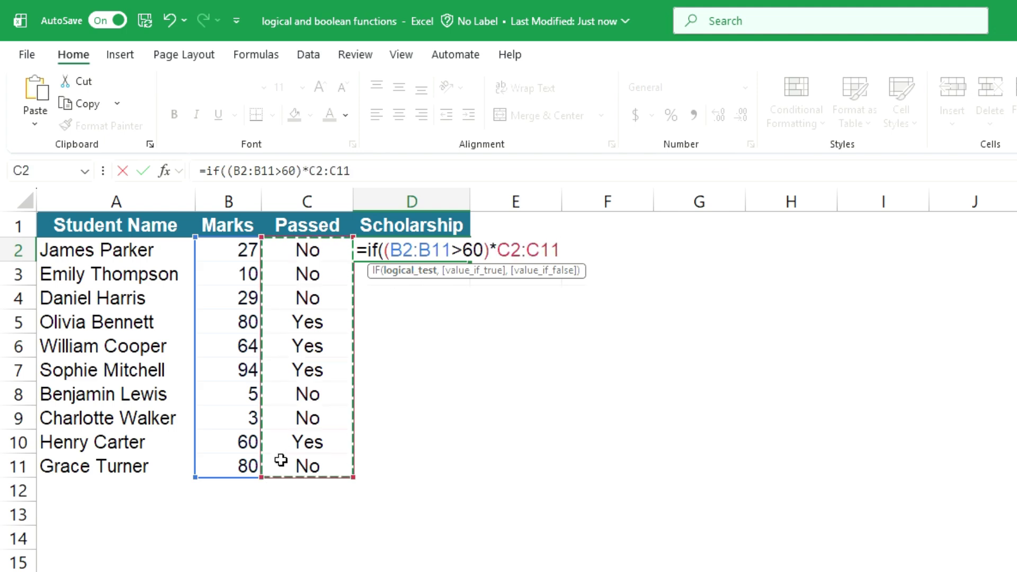
text(="Yes"))
click(498, 249)
text(()
click(653, 257)
text(,"Eligible","Not Eligible"))
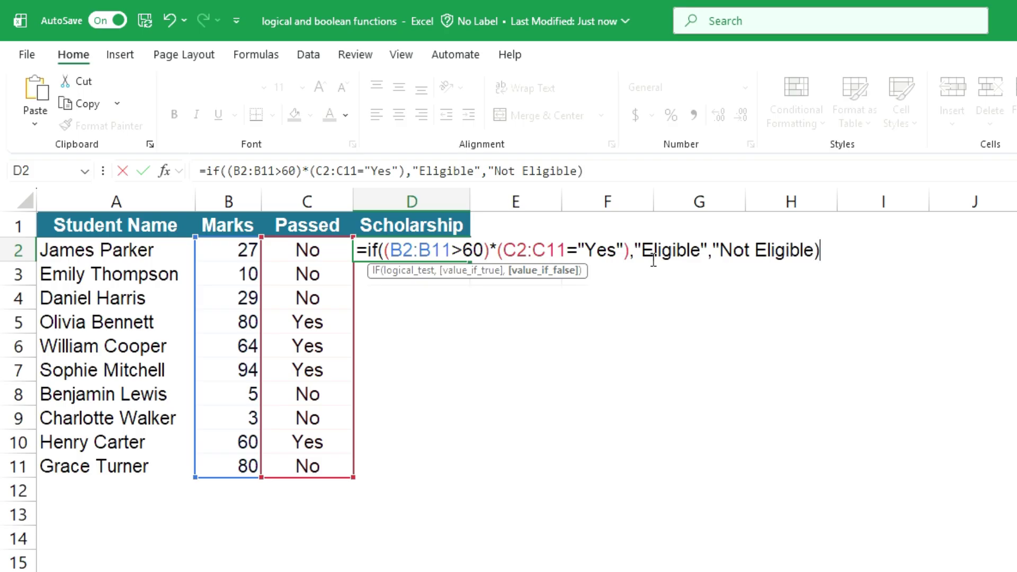
key(Return)
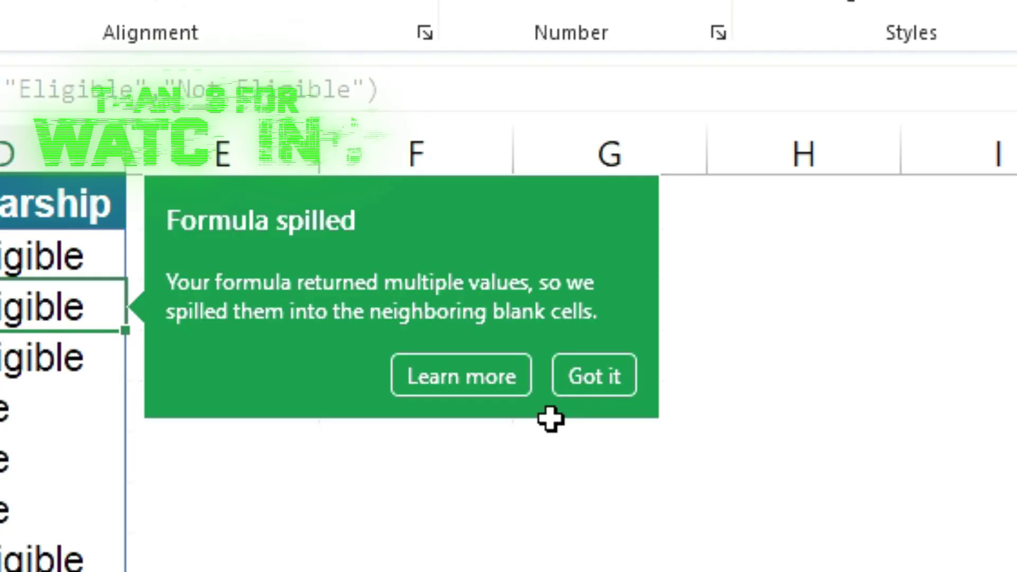